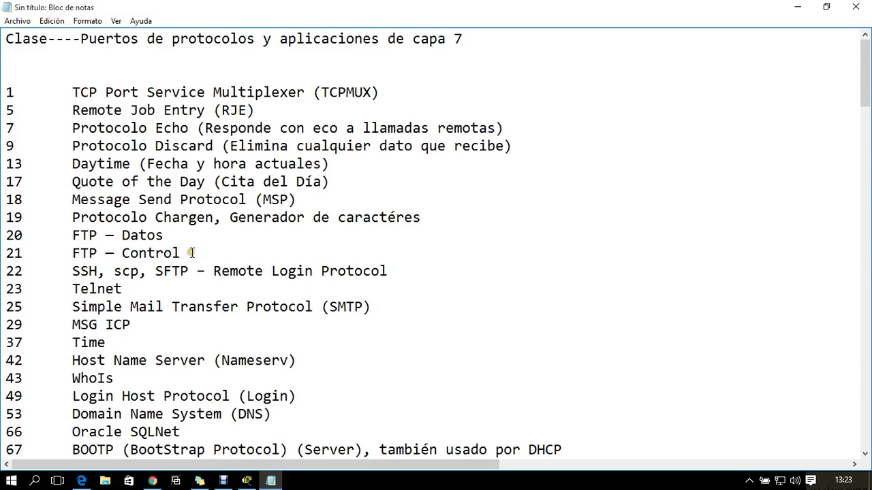
Highlight the FTP Data/Control, Telnet 23, SMTP 25 and POP2/POP3 port entries in Notepad
{"action": "left_click_drag", "start_coordinate": [192, 253], "coordinate": [4, 239]}
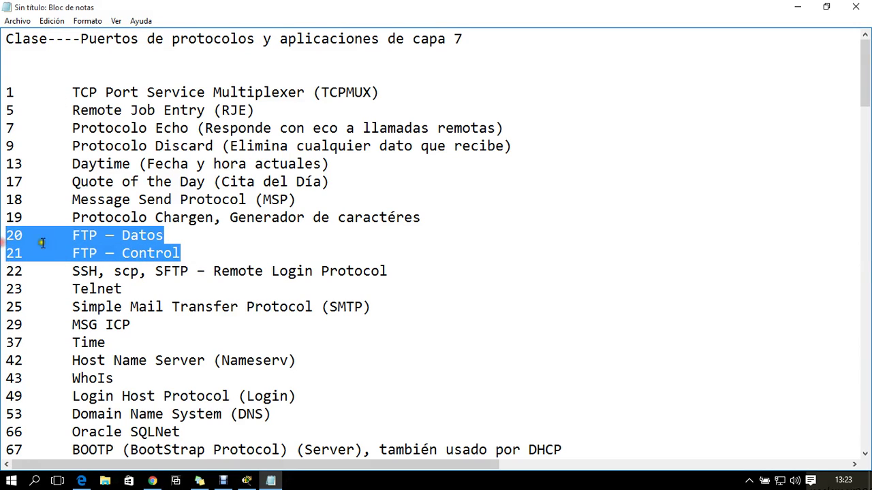
{"action": "left_click", "coordinate": [133, 295]}
{"action": "key", "text": "shift+Home"}
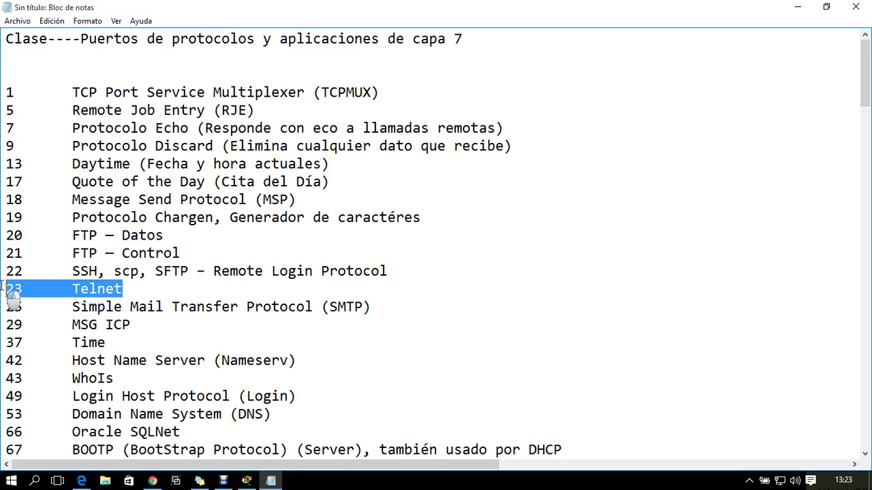
{"action": "left_click", "coordinate": [390, 308]}
{"action": "key", "text": "shift+Home"}
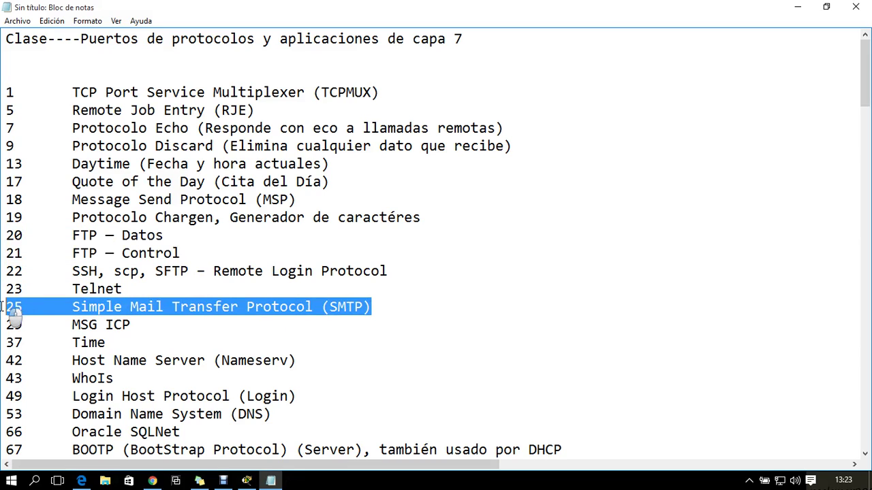
{"action": "scroll", "coordinate": [104, 306], "scroll_direction": "down", "scroll_amount": 2}
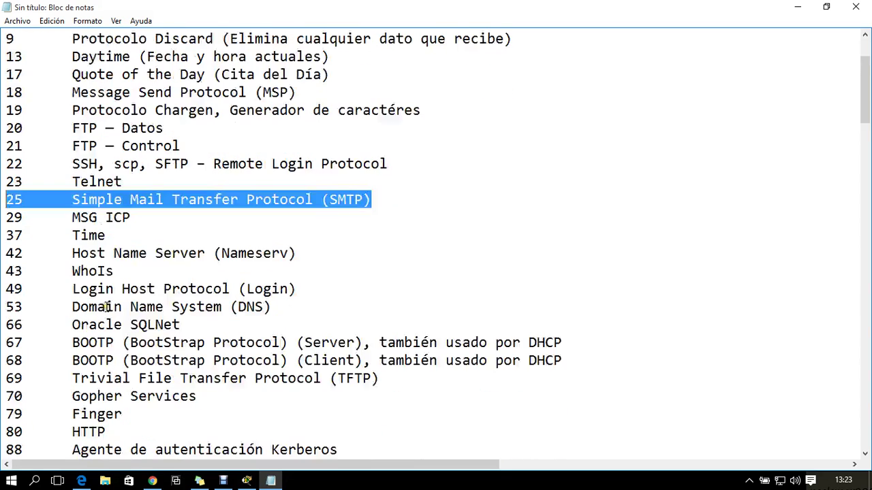
{"action": "scroll", "coordinate": [141, 310], "scroll_direction": "down", "scroll_amount": 3}
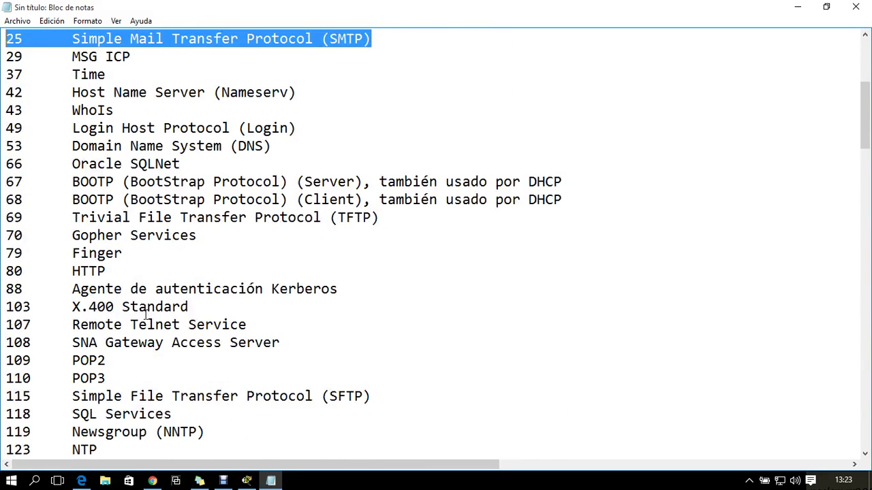
{"action": "left_click_drag", "start_coordinate": [128, 374], "coordinate": [30, 359]}
{"action": "left_click_drag", "start_coordinate": [117, 375], "coordinate": [7, 360]}
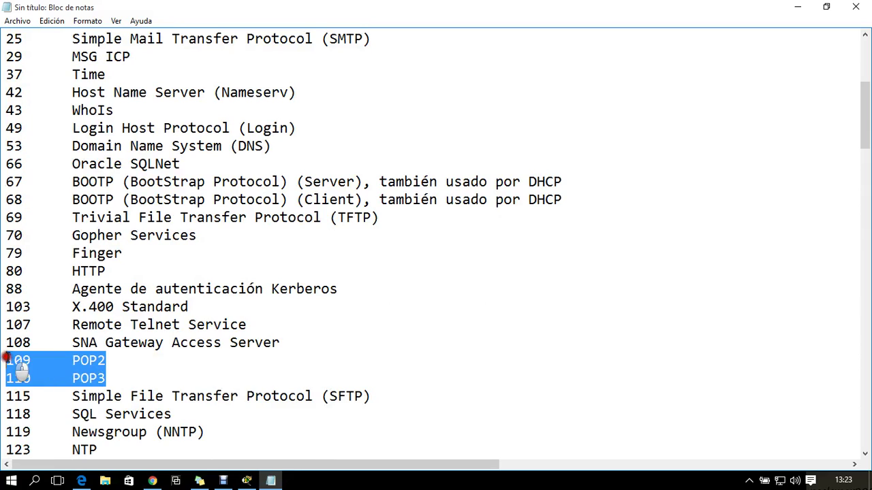
Highlight the DHCP Client/Server and Telnet SSL 992 entries, then minimize Notepad
{"action": "scroll", "coordinate": [162, 352], "scroll_direction": "down", "scroll_amount": 5}
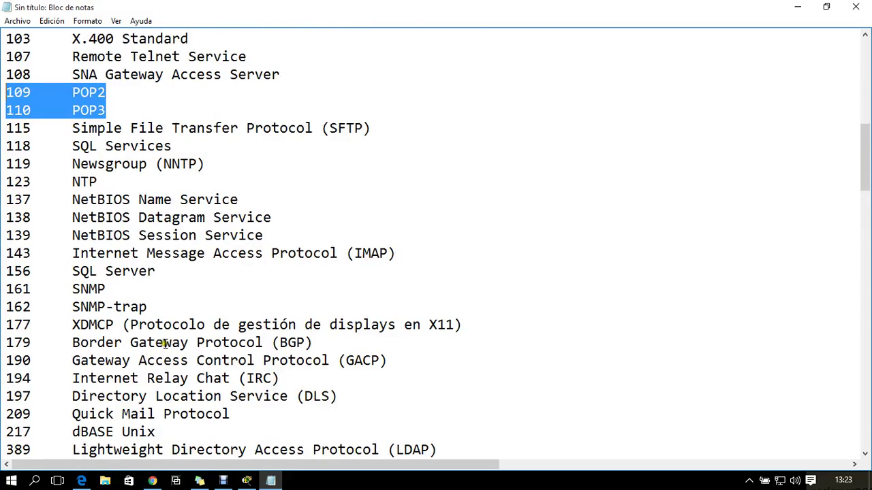
{"action": "scroll", "coordinate": [165, 344], "scroll_direction": "down", "scroll_amount": 8}
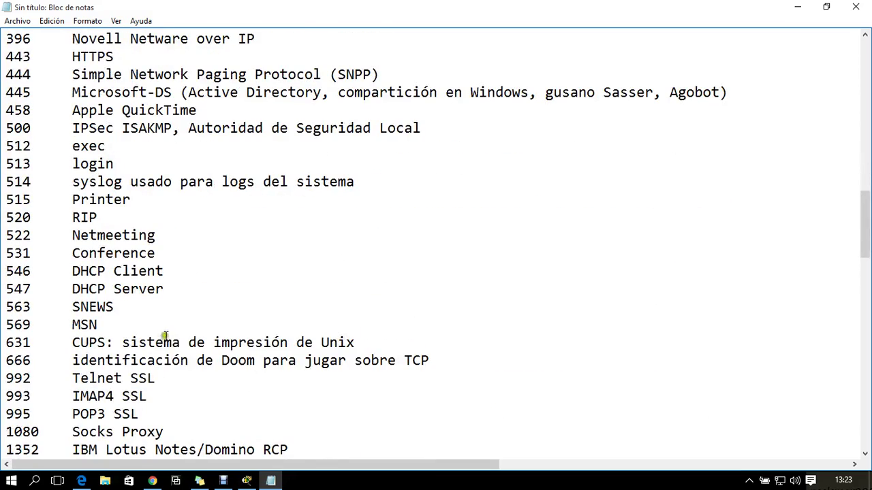
{"action": "left_click_drag", "start_coordinate": [177, 292], "coordinate": [2, 276]}
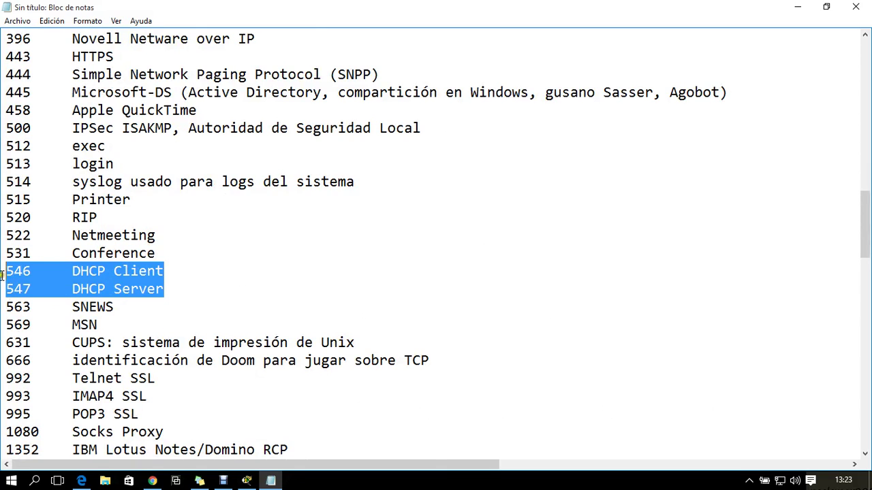
{"action": "scroll", "coordinate": [162, 293], "scroll_direction": "down", "scroll_amount": 1}
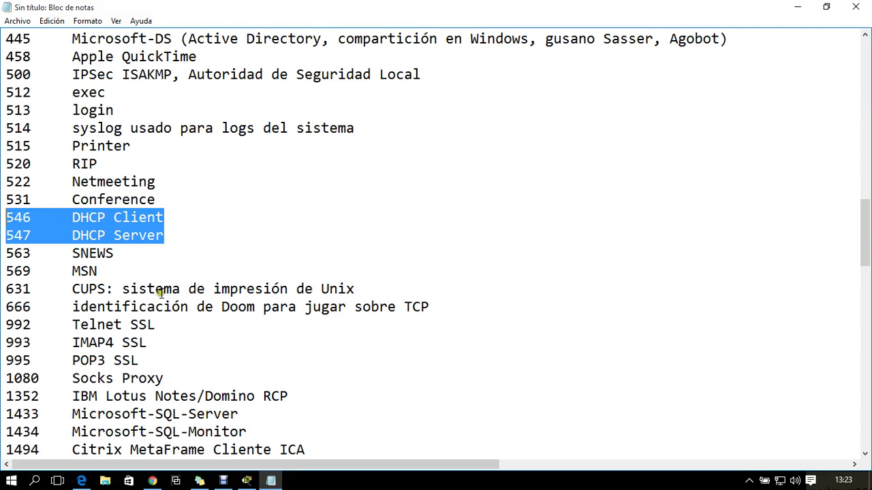
{"action": "left_click_drag", "start_coordinate": [172, 333], "coordinate": [2, 325]}
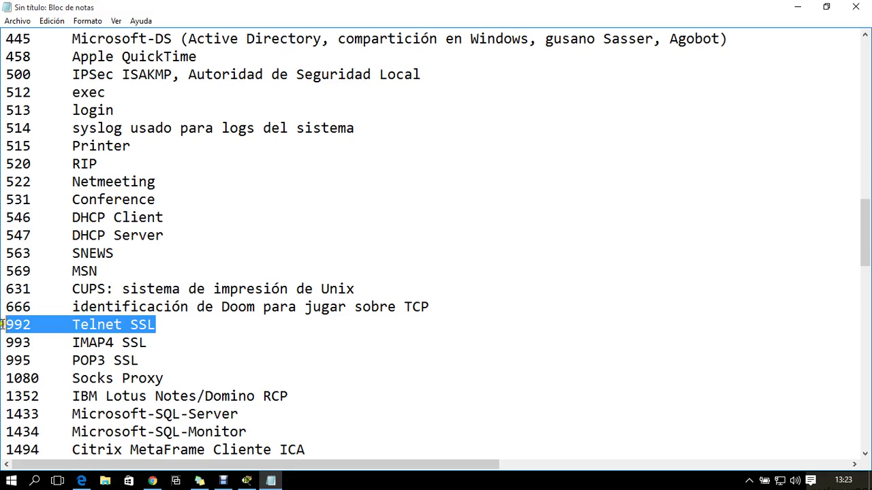
{"action": "scroll", "coordinate": [140, 344], "scroll_direction": "down", "scroll_amount": 5}
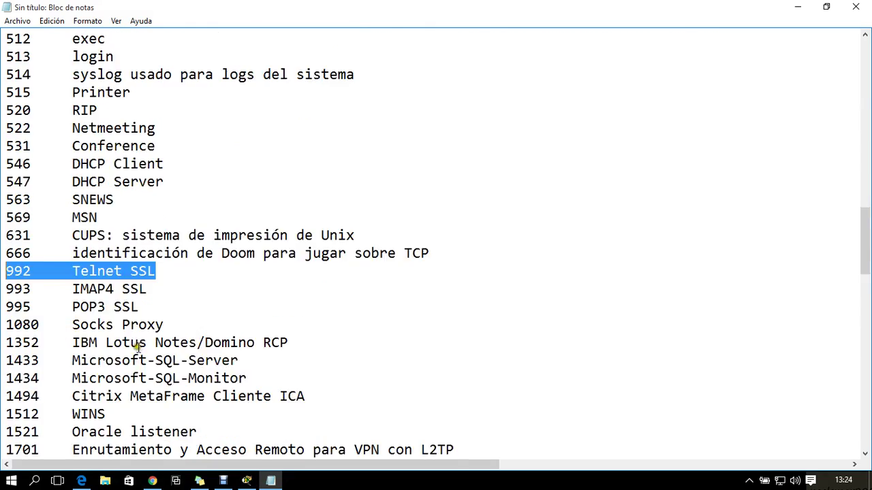
{"action": "scroll", "coordinate": [140, 348], "scroll_direction": "down", "scroll_amount": 11}
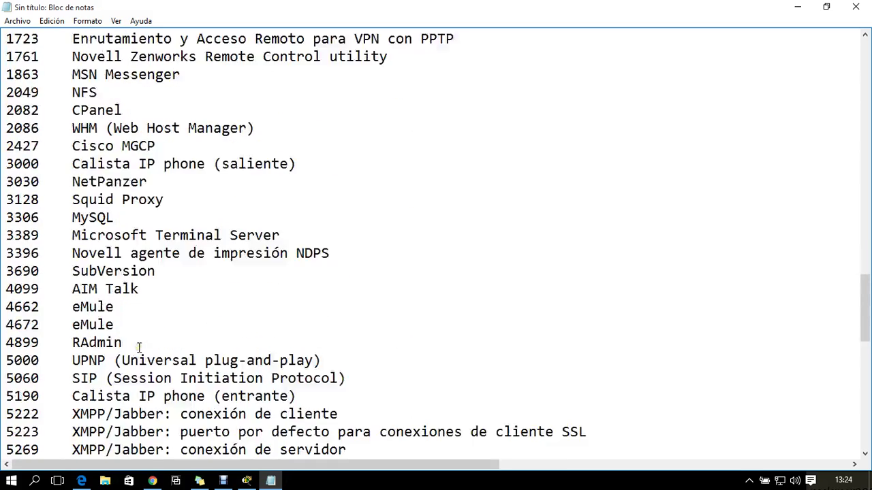
{"action": "scroll", "coordinate": [140, 347], "scroll_direction": "down", "scroll_amount": 7}
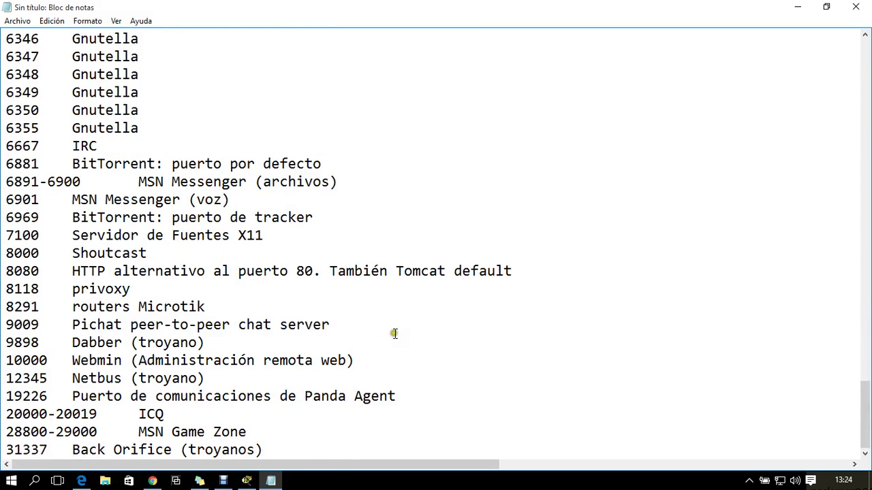
{"action": "scroll", "coordinate": [346, 328], "scroll_direction": "up", "scroll_amount": 20}
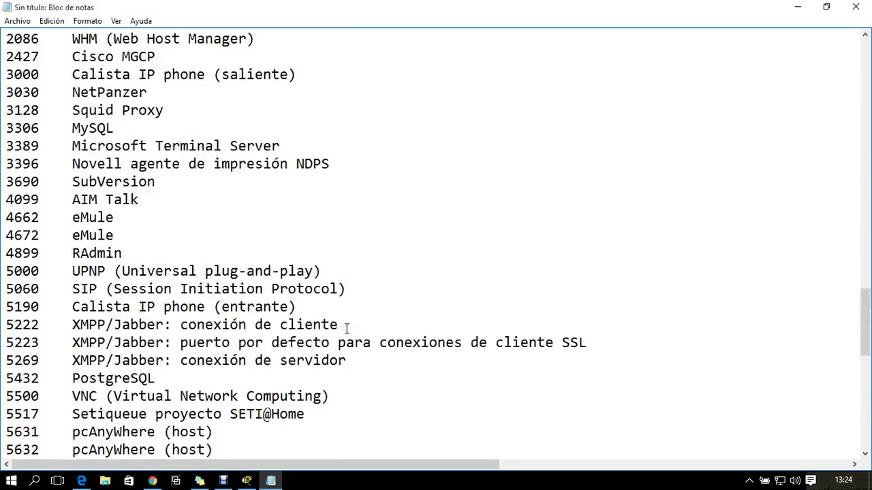
{"action": "scroll", "coordinate": [346, 328], "scroll_direction": "up", "scroll_amount": 15}
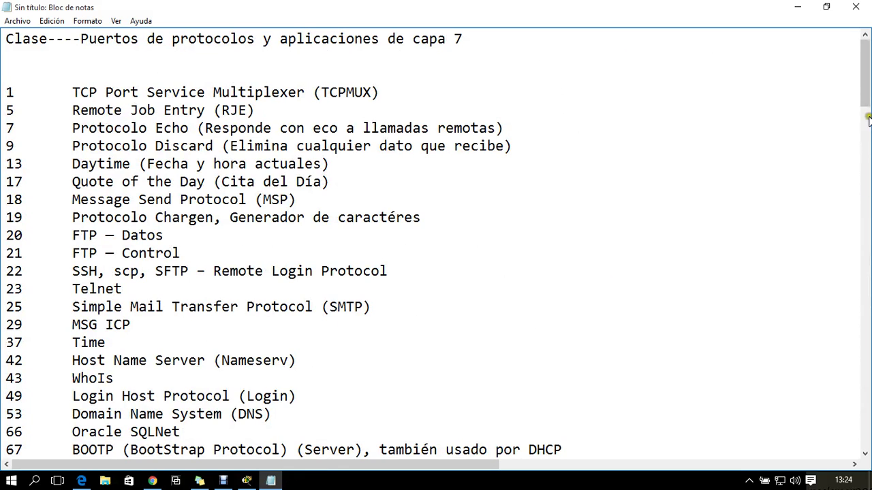
{"action": "left_click", "coordinate": [797, 7]}
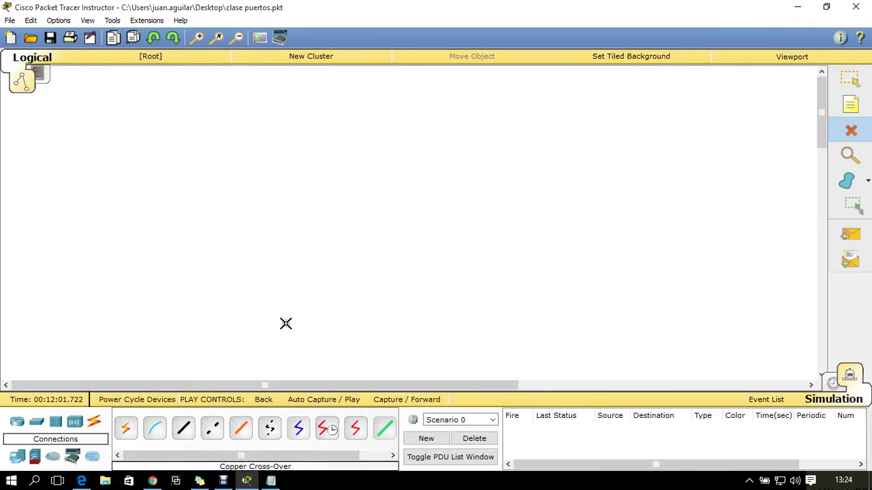
Place a generic PC, a generic server, a 2960 switch and an 1841 router on the workspace
{"action": "left_click", "coordinate": [17, 457]}
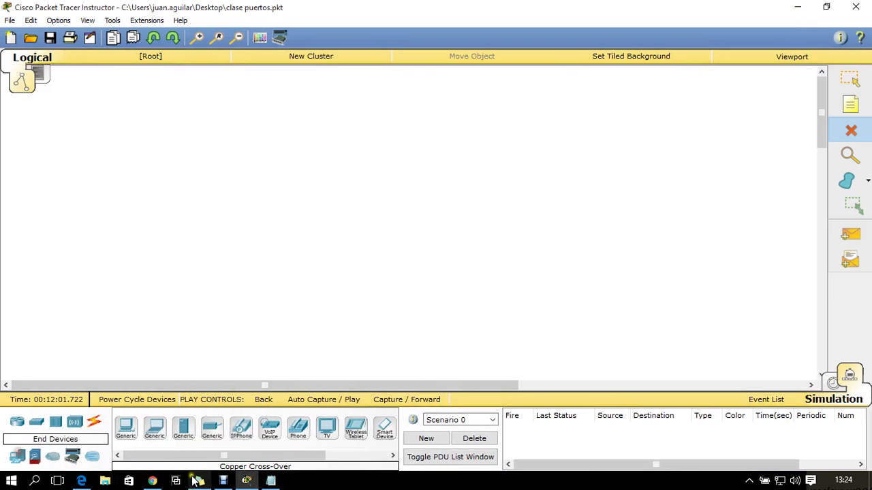
{"action": "left_click", "coordinate": [125, 428]}
{"action": "left_click", "coordinate": [132, 311]}
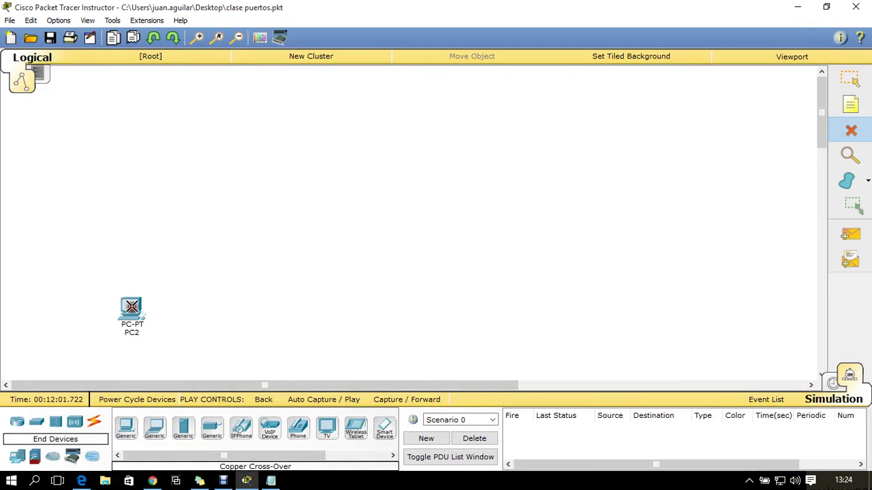
{"action": "left_click", "coordinate": [176, 438]}
{"action": "left_click", "coordinate": [376, 199]}
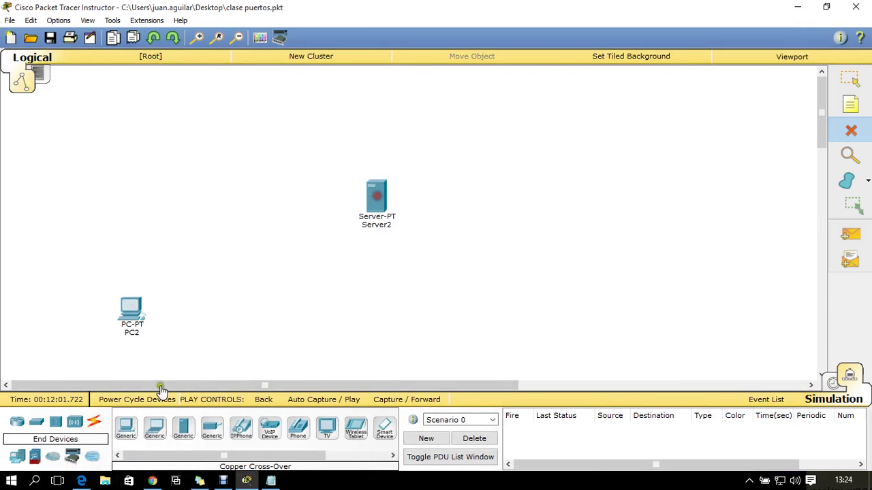
{"action": "left_click", "coordinate": [35, 457]}
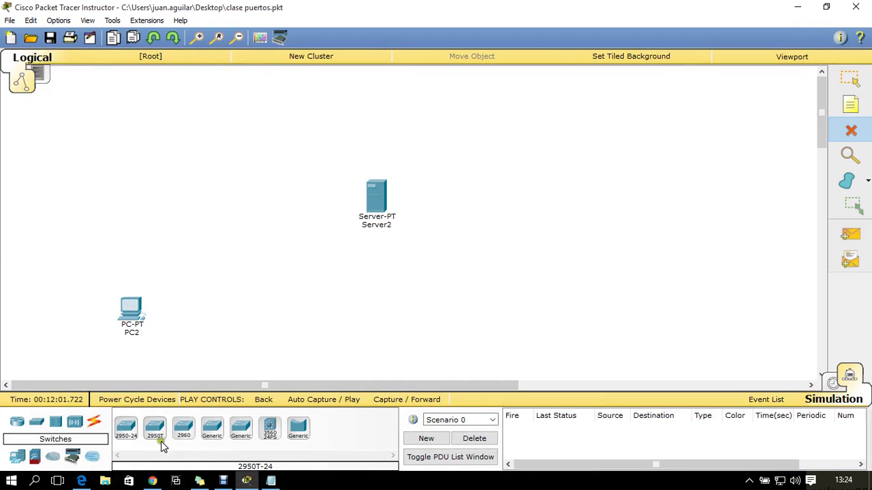
{"action": "left_click", "coordinate": [184, 427]}
{"action": "left_click", "coordinate": [211, 265]}
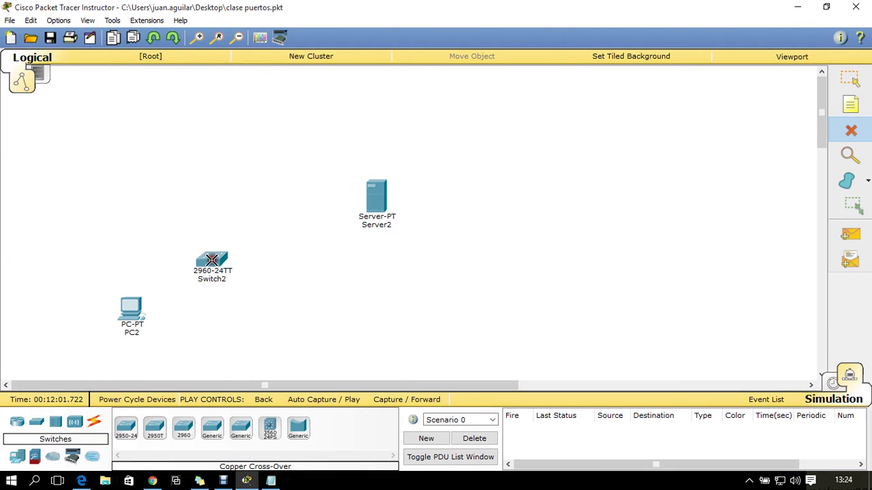
{"action": "left_click", "coordinate": [17, 423]}
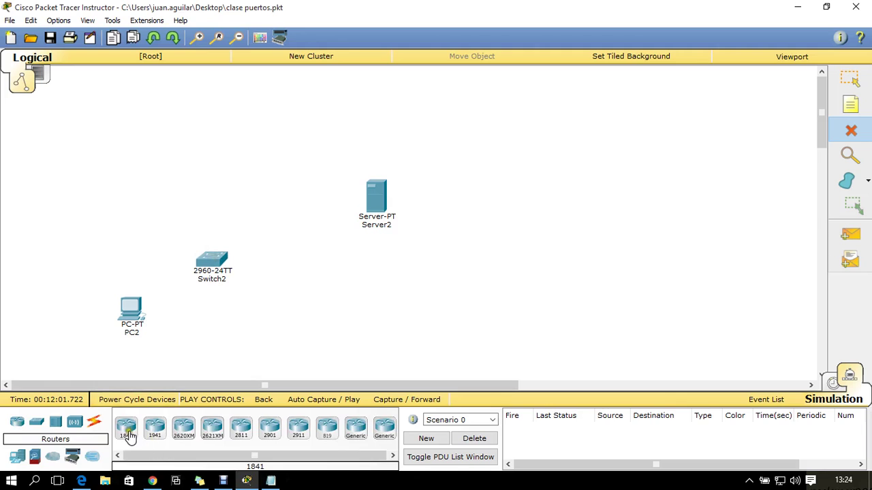
{"action": "left_click", "coordinate": [154, 428]}
{"action": "left_click", "coordinate": [278, 274]}
{"action": "left_click", "coordinate": [284, 227]}
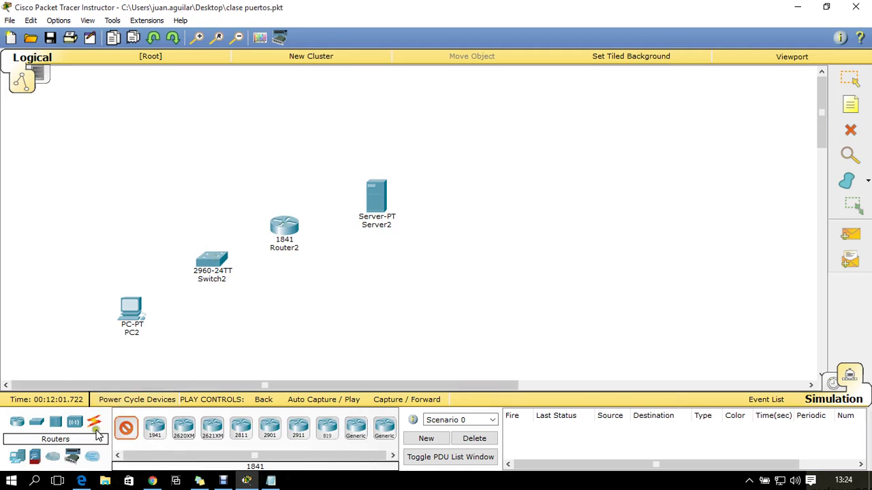
Connect PC2 FastEthernet0 to Switch2 FastEthernet0/1 with a copper straight-through cable
{"action": "left_click", "coordinate": [94, 422]}
{"action": "left_click", "coordinate": [176, 429]}
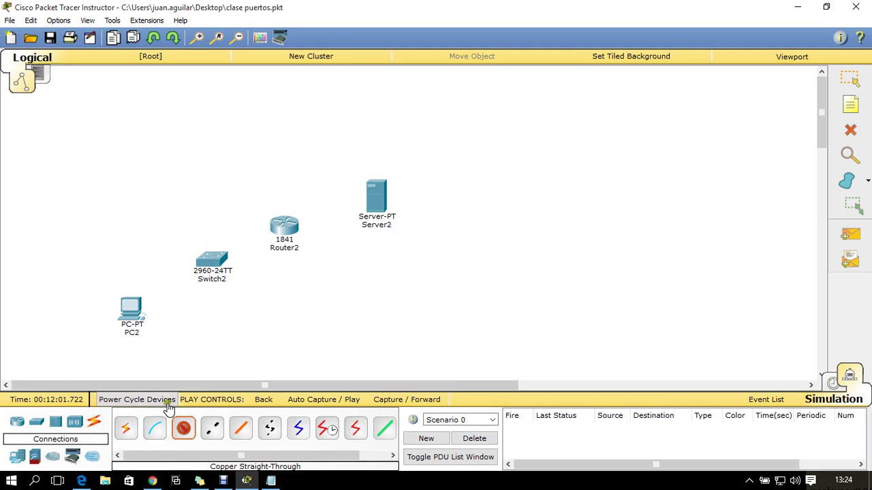
{"action": "left_click", "coordinate": [129, 308]}
{"action": "left_click", "coordinate": [173, 329]}
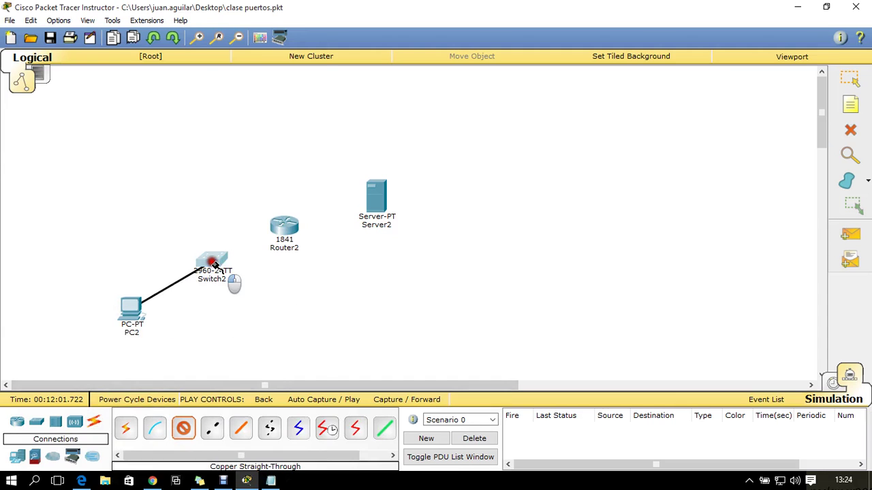
{"action": "left_click", "coordinate": [231, 279]}
{"action": "left_click", "coordinate": [298, 34]}
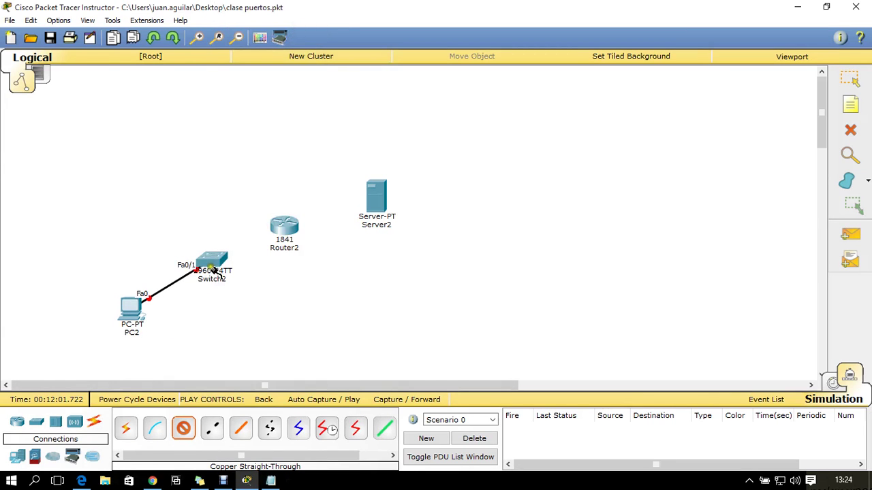
Cable Switch2 FastEthernet0/3 to Router2 FastEthernet0/0
{"action": "left_click", "coordinate": [207, 262]}
{"action": "left_click", "coordinate": [306, 36]}
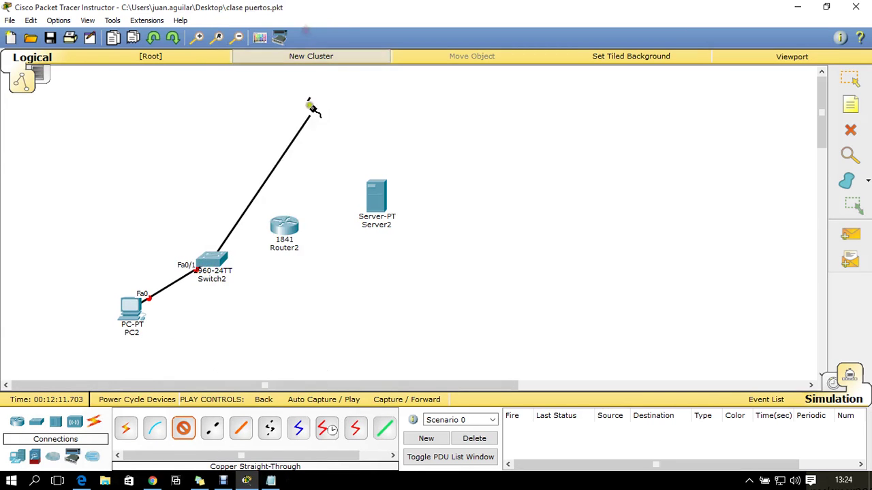
{"action": "left_click", "coordinate": [288, 230]}
{"action": "left_click", "coordinate": [330, 271]}
Link Router2 FastEthernet0/1 to Server2 FastEthernet0 with a copper cross-over cable
{"action": "left_click", "coordinate": [212, 428]}
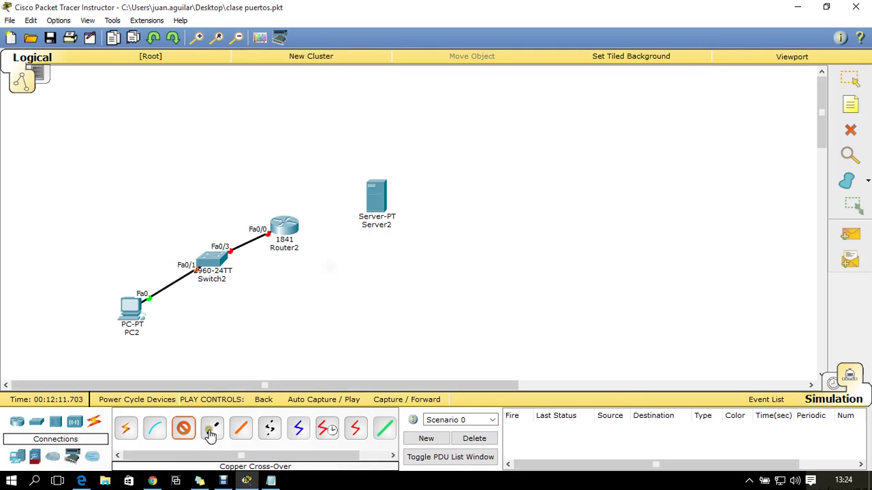
{"action": "left_click", "coordinate": [288, 229]}
{"action": "left_click", "coordinate": [339, 261]}
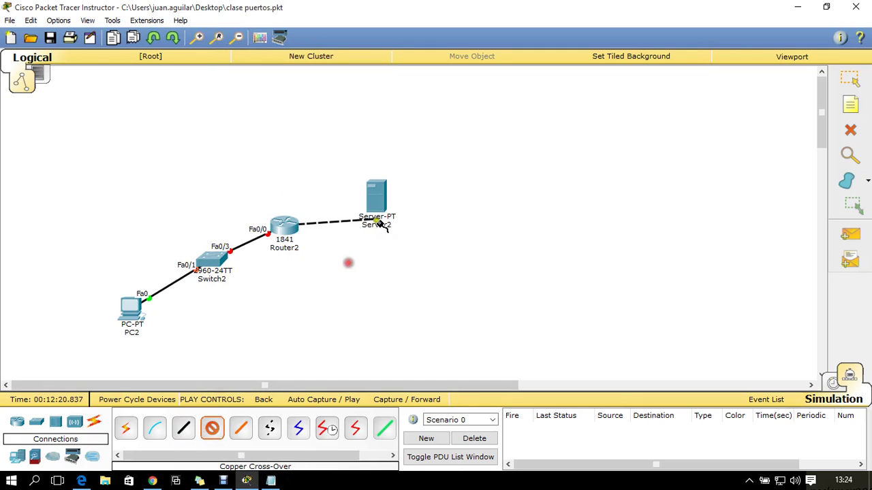
{"action": "left_click", "coordinate": [377, 202]}
{"action": "left_click", "coordinate": [412, 213]}
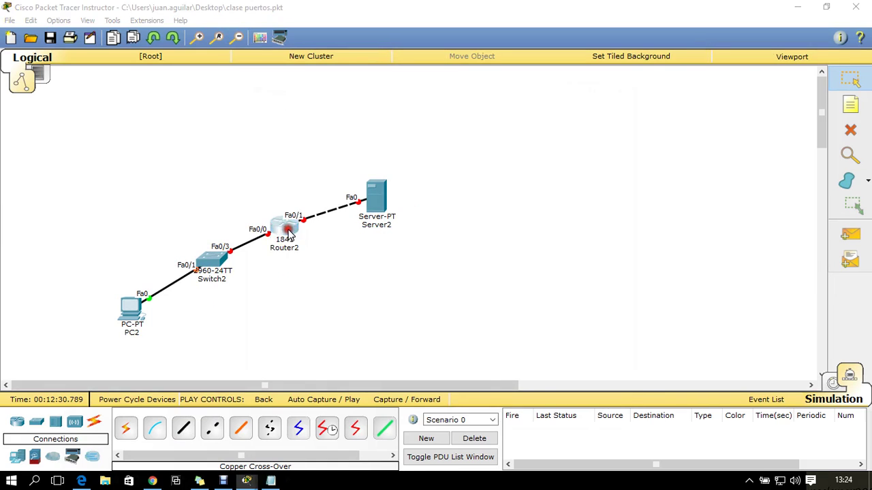
Give Router2 FastEthernet0/0 IP 192.168.1.1, mask 255.255.255.0, and turn the port on
{"action": "left_click", "coordinate": [282, 227]}
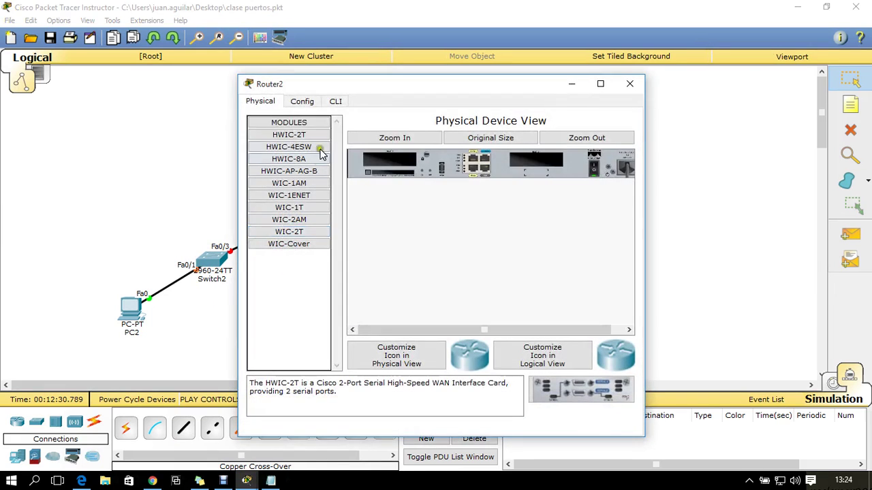
{"action": "left_click", "coordinate": [302, 103]}
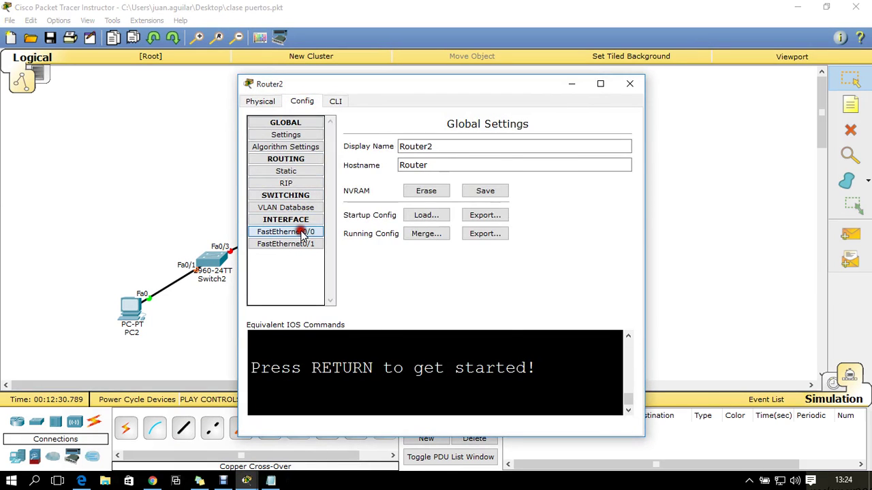
{"action": "left_click", "coordinate": [300, 231]}
{"action": "left_click", "coordinate": [513, 205]}
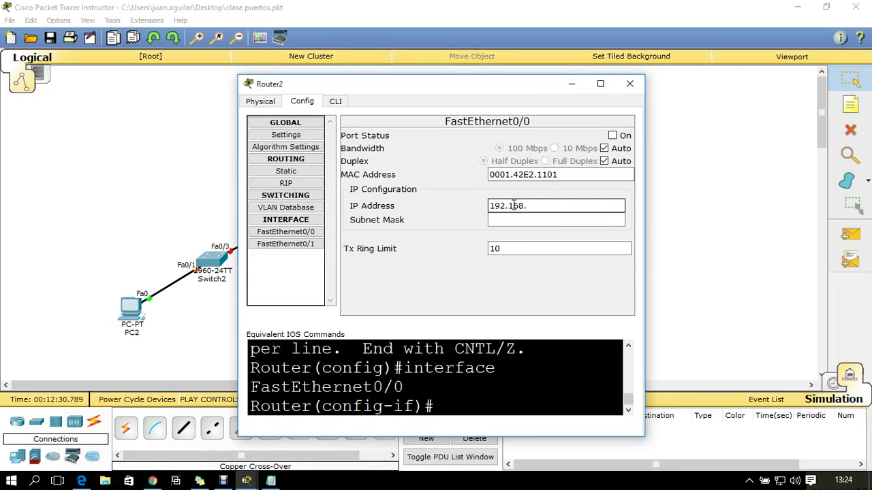
{"action": "type", "text": "192.168.1.1"}
{"action": "left_click", "coordinate": [546, 219]}
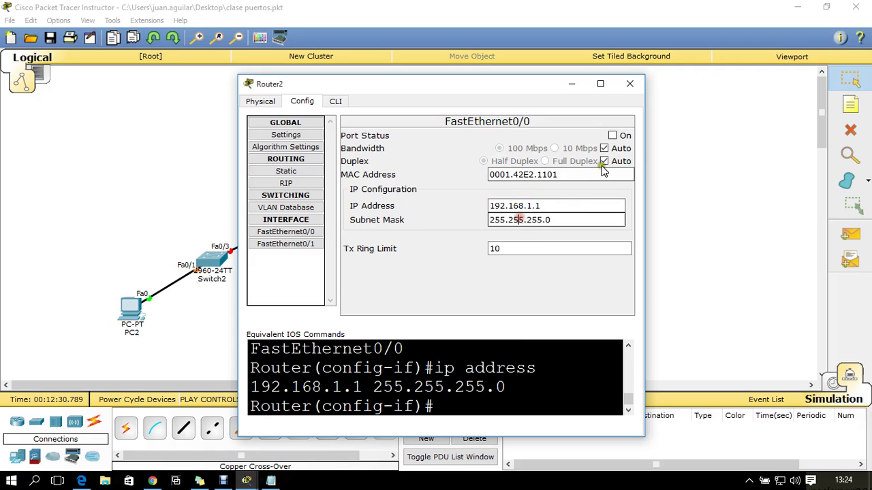
{"action": "left_click", "coordinate": [613, 136]}
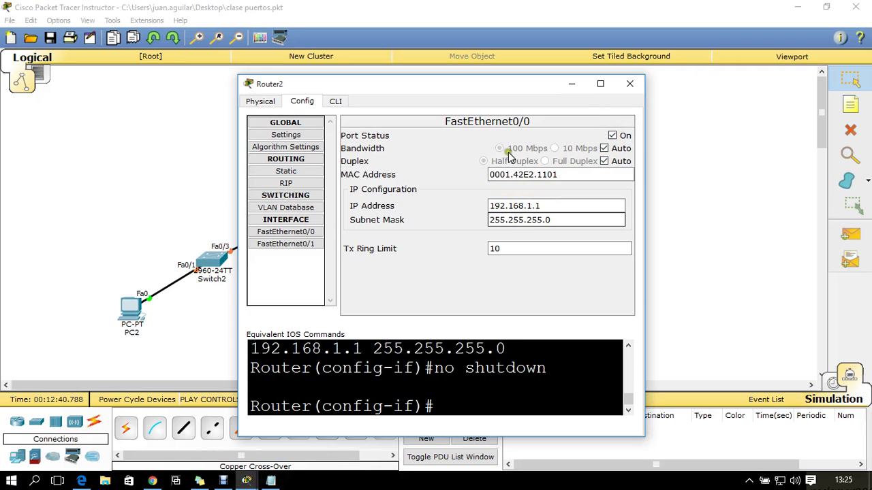
Give Router2 FastEthernet0/1 IP 192.168.2.1, mask 255.255.255.0, and turn the port on
{"action": "left_click", "coordinate": [290, 244]}
{"action": "left_click", "coordinate": [511, 208]}
{"action": "type", "text": "1"}
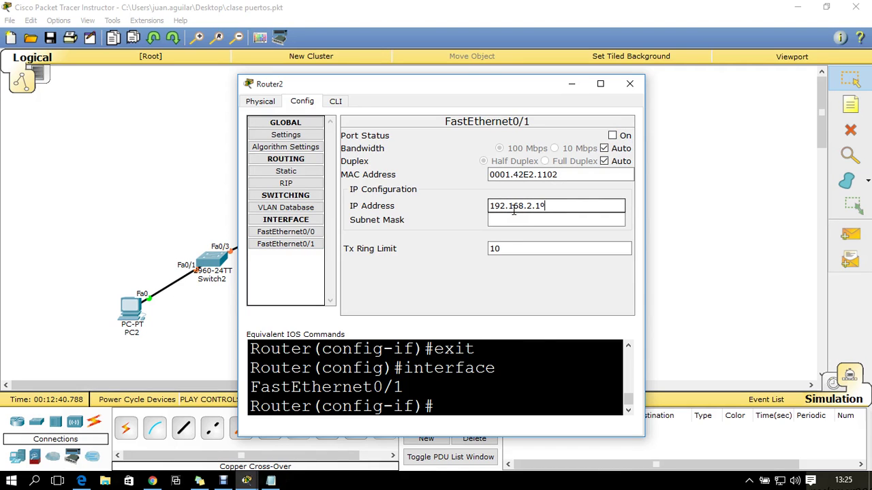
{"action": "type", "text": "92.168.2.1"}
{"action": "left_click", "coordinate": [518, 219]}
{"action": "left_click", "coordinate": [612, 136]}
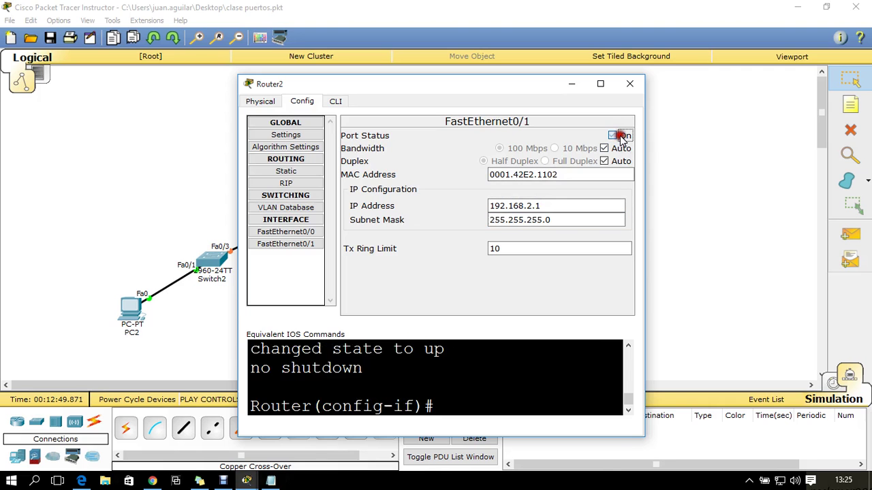
{"action": "left_click", "coordinate": [628, 92]}
{"action": "left_click", "coordinate": [131, 306]}
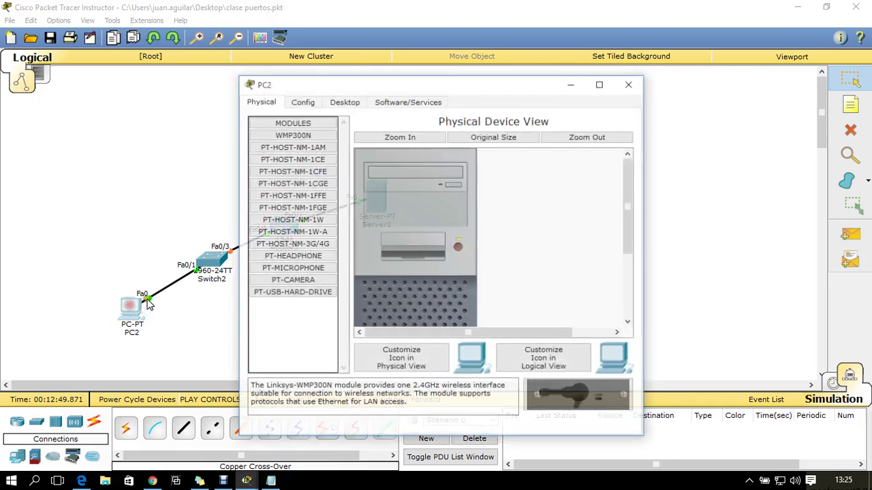
Give PC2 static IP 192.168.1.2, mask 255.255.255.0 and gateway 192.168.1.1
{"action": "left_click", "coordinate": [344, 101]}
{"action": "left_click", "coordinate": [286, 151]}
{"action": "left_click", "coordinate": [408, 174]}
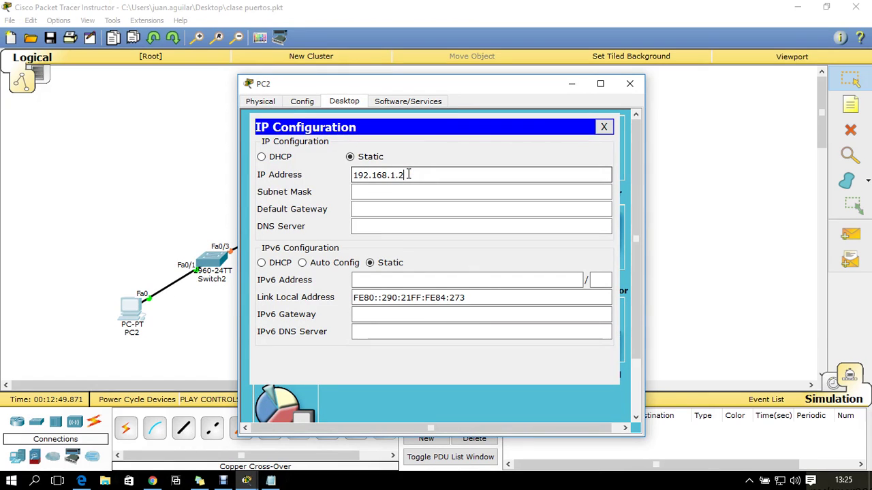
{"action": "left_click_drag", "start_coordinate": [407, 175], "coordinate": [327, 194]}
{"action": "key", "text": "ctrl+c"}
{"action": "left_click", "coordinate": [360, 203]}
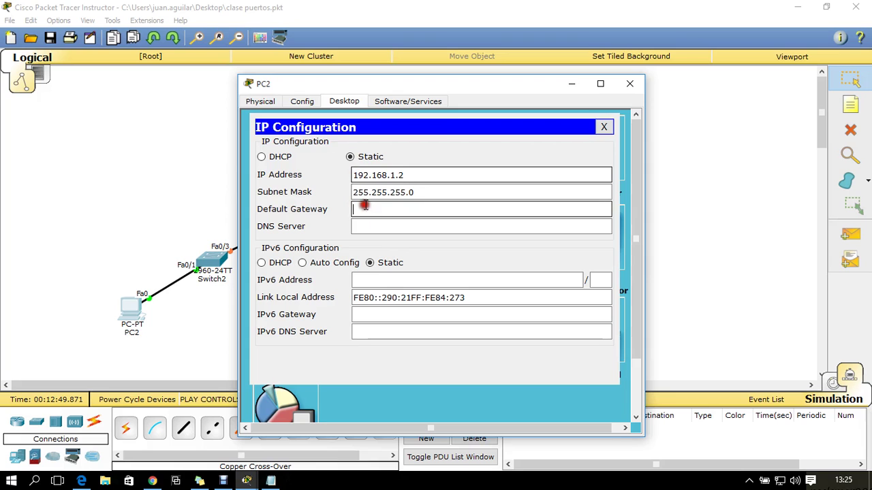
{"action": "key", "text": "ctrl+v"}
{"action": "left_click", "coordinate": [629, 83]}
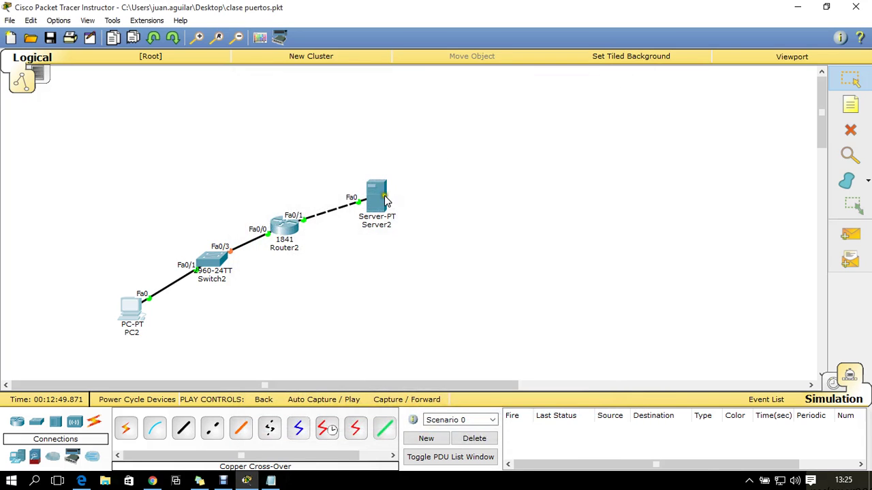
Set Server2's IP address to 192.168.2.2 with mask 255.255.255.0
{"action": "left_click", "coordinate": [384, 199]}
{"action": "left_click", "coordinate": [382, 101]}
{"action": "left_click", "coordinate": [284, 143]}
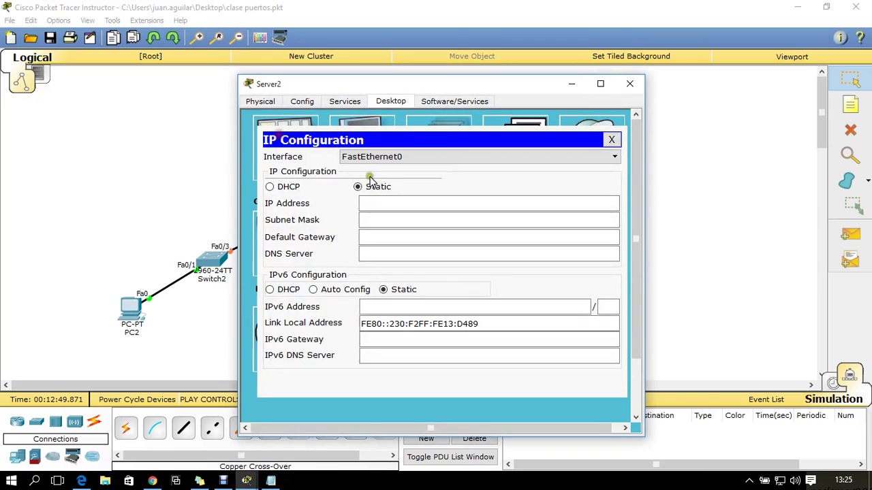
{"action": "left_click", "coordinate": [389, 202]}
{"action": "type", "text": "192.168.1.1"}
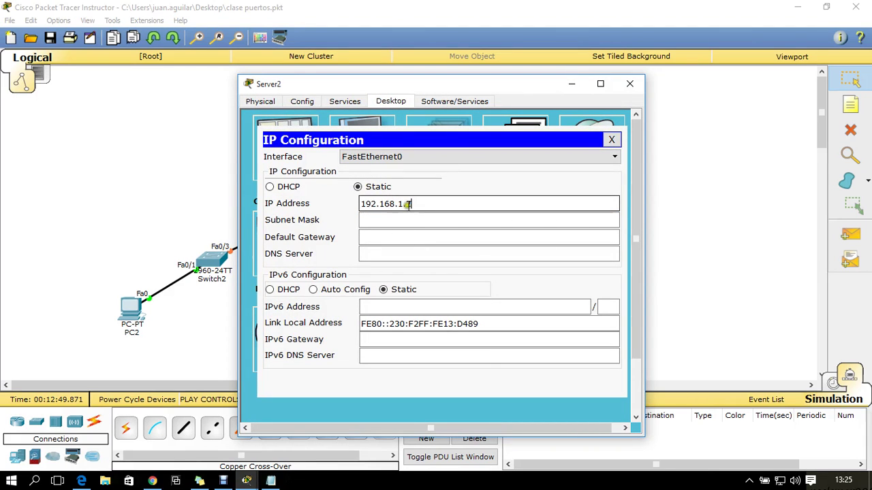
{"action": "key", "text": "BackSpace"}
{"action": "key", "text": "BackSpace"}
{"action": "left_click_drag", "start_coordinate": [409, 206], "coordinate": [295, 205]}
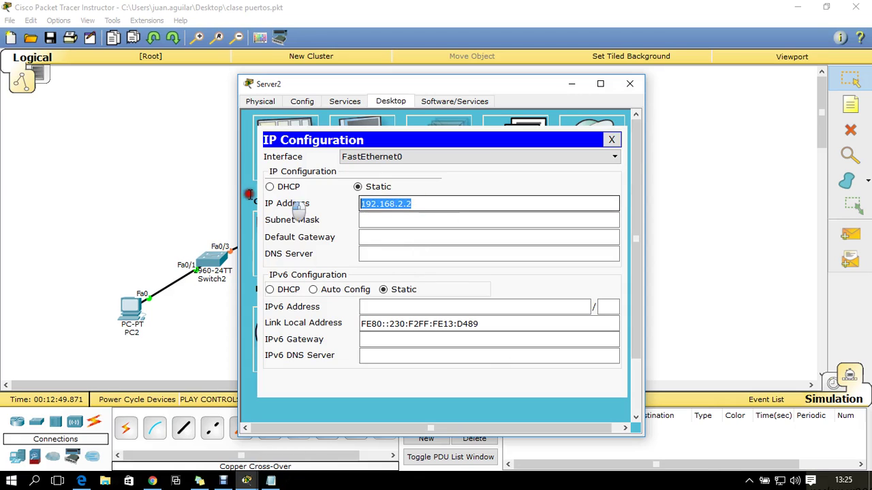
{"action": "left_click", "coordinate": [384, 220]}
Set Server2's gateway to 192.168.2.1 and DNS server to 192.168.2.2
{"action": "left_click", "coordinate": [385, 239]}
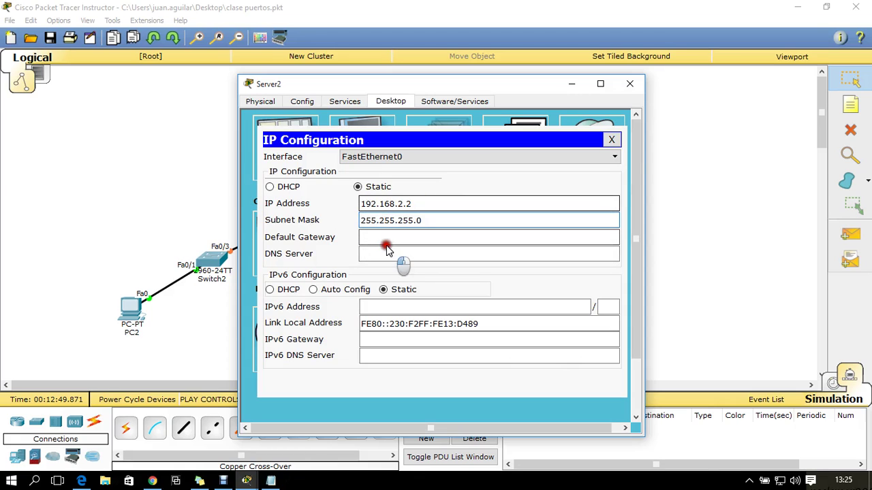
{"action": "key", "text": "ctrl+v"}
{"action": "key", "text": "BackSpace"}
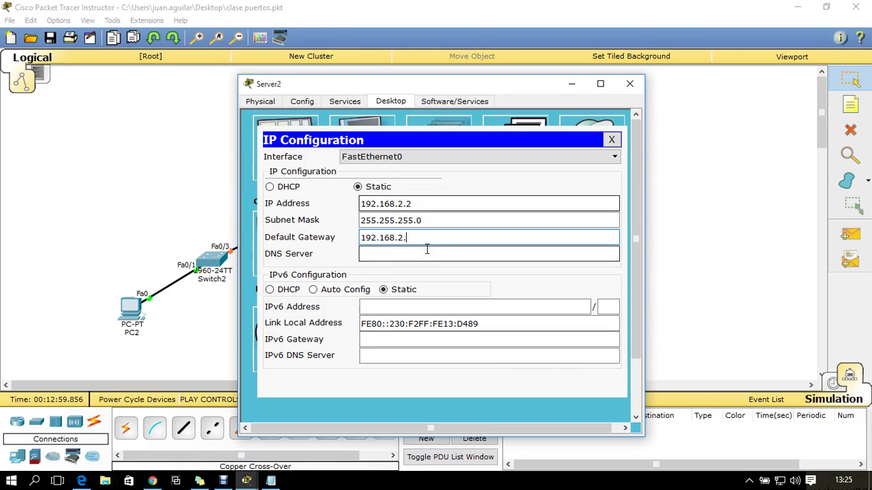
{"action": "left_click", "coordinate": [426, 252]}
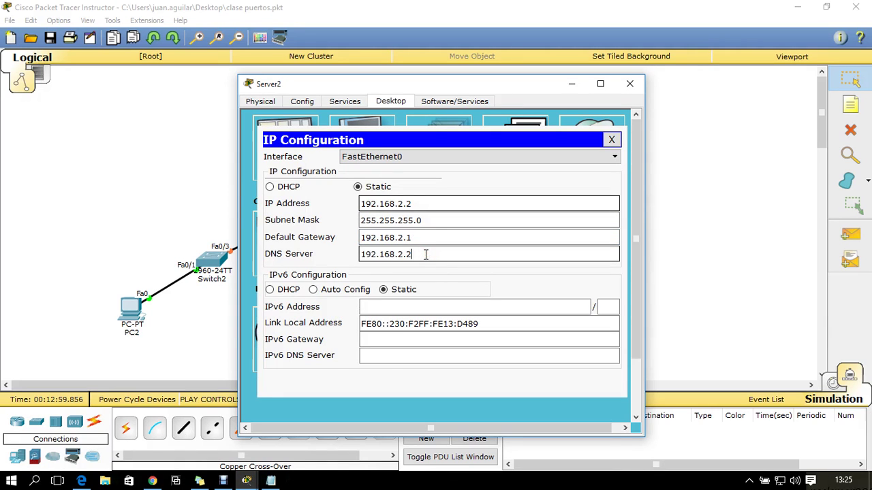
{"action": "left_click_drag", "start_coordinate": [425, 254], "coordinate": [272, 228]}
{"action": "left_click", "coordinate": [613, 139]}
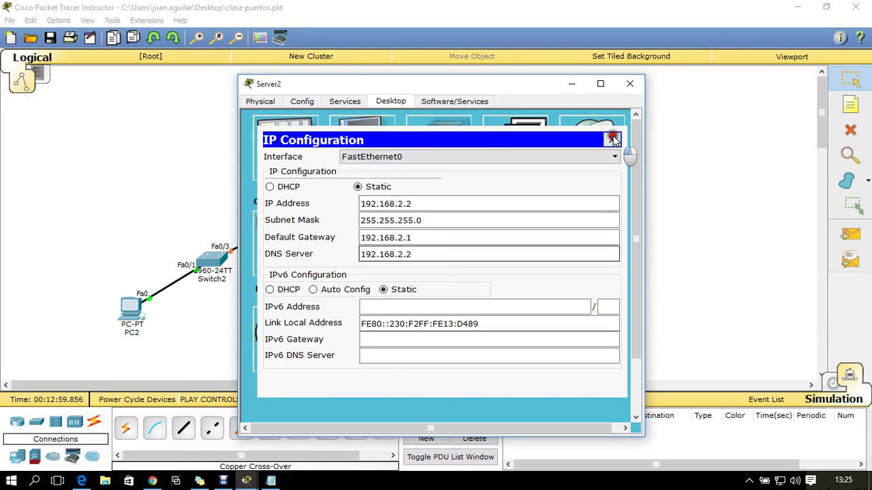
Edit Server2's HTTP index.html so its page shows 'TER1 SEC 02'
{"action": "left_click", "coordinate": [341, 102]}
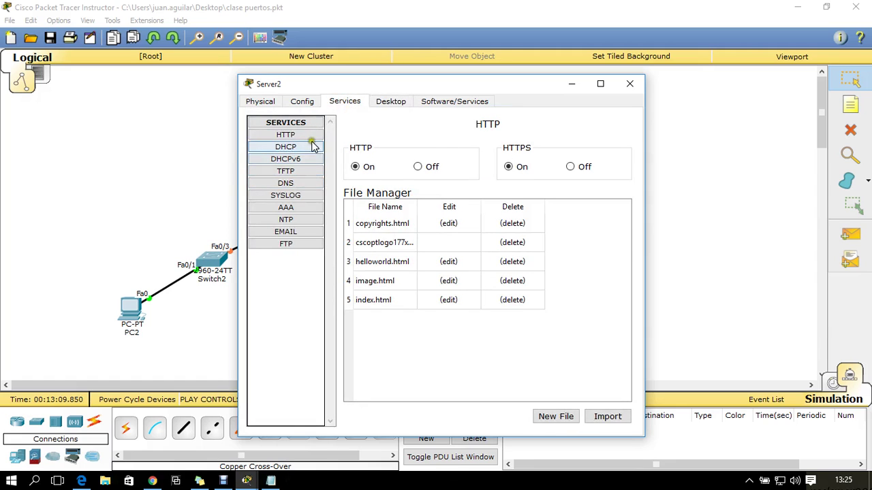
{"action": "left_click", "coordinate": [448, 300]}
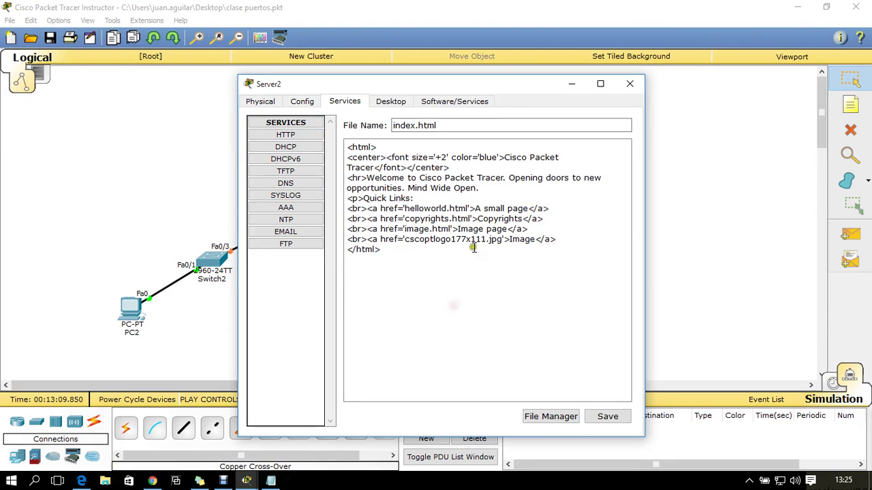
{"action": "left_click_drag", "start_coordinate": [571, 243], "coordinate": [334, 179]}
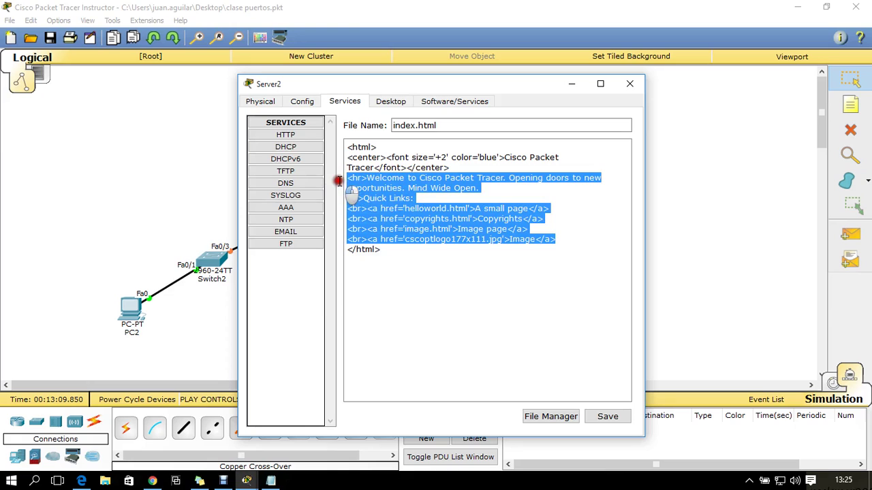
{"action": "key", "text": "BackSpace"}
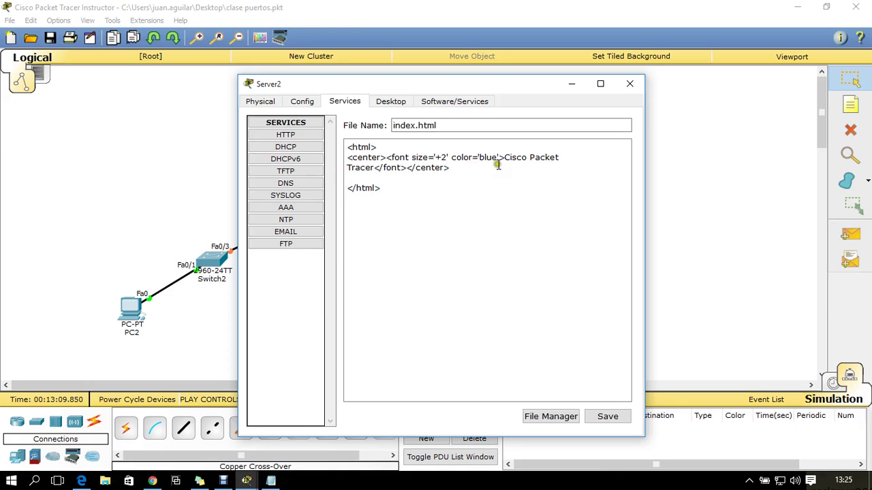
{"action": "mouse_move", "coordinate": [505, 156]}
{"action": "left_mouse_down"}
{"action": "mouse_move", "coordinate": [380, 158]}
{"action": "mouse_move", "coordinate": [376, 168]}
{"action": "left_mouse_up"}
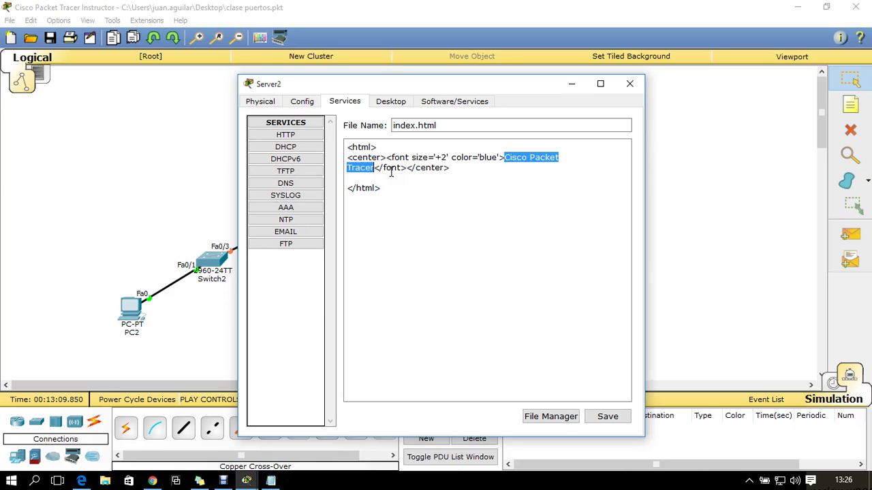
{"action": "type", "text": "ter1"}
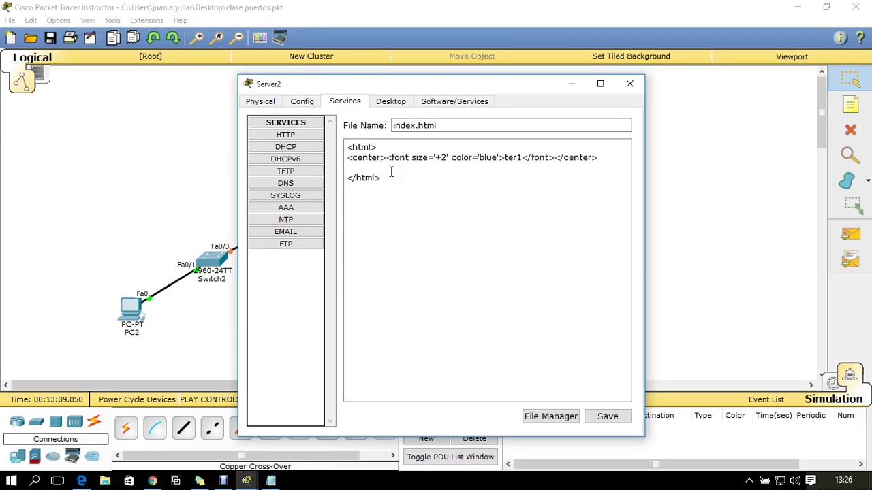
{"action": "key", "text": "BackSpace"}
{"action": "key", "text": "BackSpace"}
{"action": "key", "text": "BackSpace"}
{"action": "key", "text": "BackSpace"}
{"action": "type", "text": "TER1 SEC "}
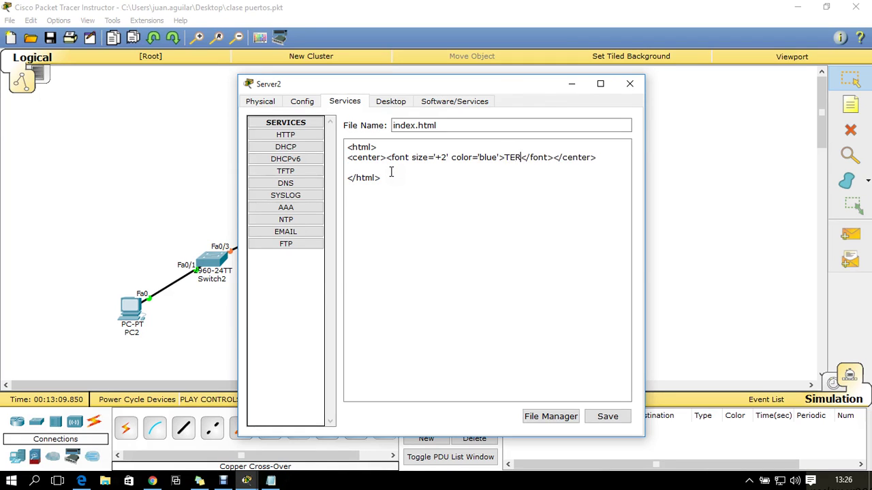
{"action": "type", "text": "02"}
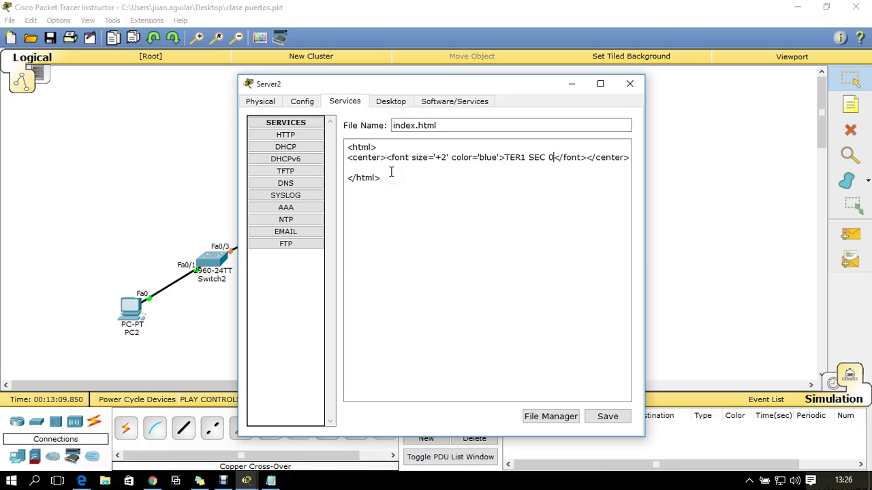
Save index.html over the existing file and close Server2's window
{"action": "left_click", "coordinate": [607, 416]}
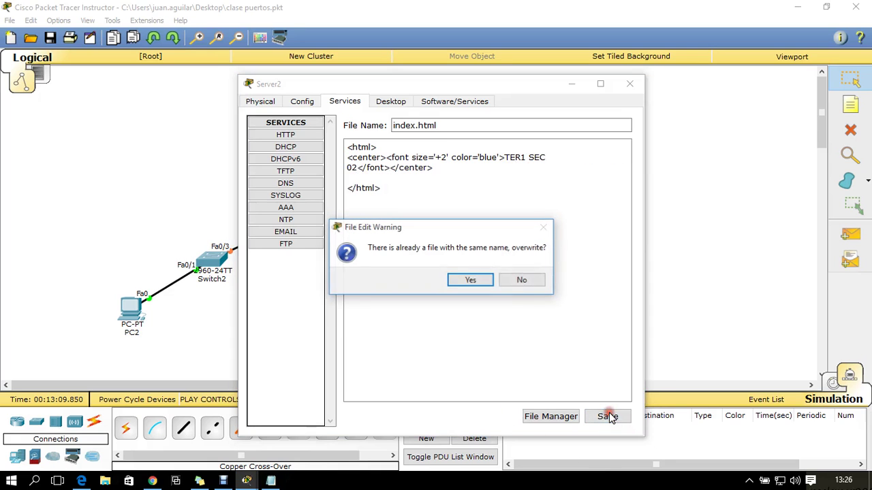
{"action": "left_click", "coordinate": [481, 284]}
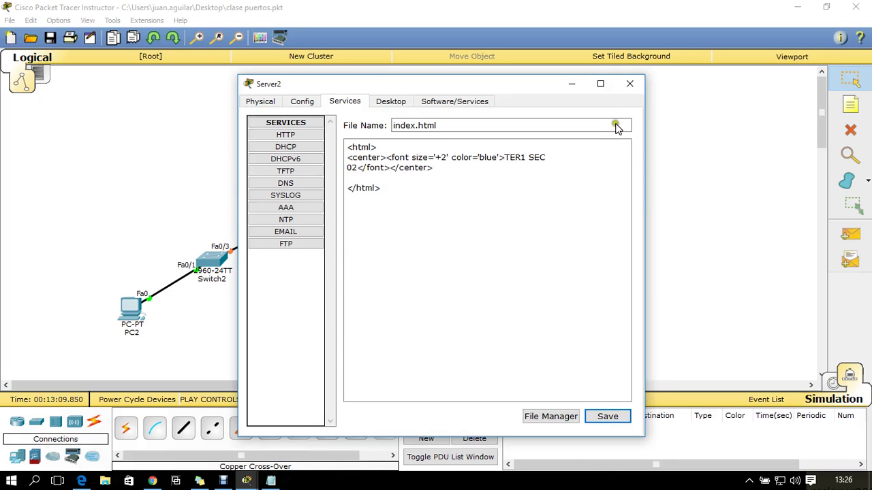
{"action": "left_click", "coordinate": [629, 83]}
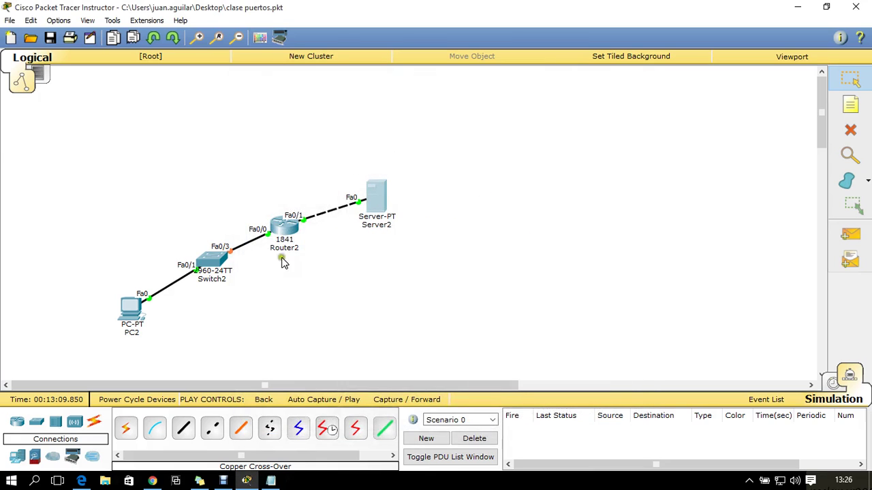
In realtime mode, send simple PDU pings from PC2 to Server2
{"action": "left_click", "coordinate": [834, 383]}
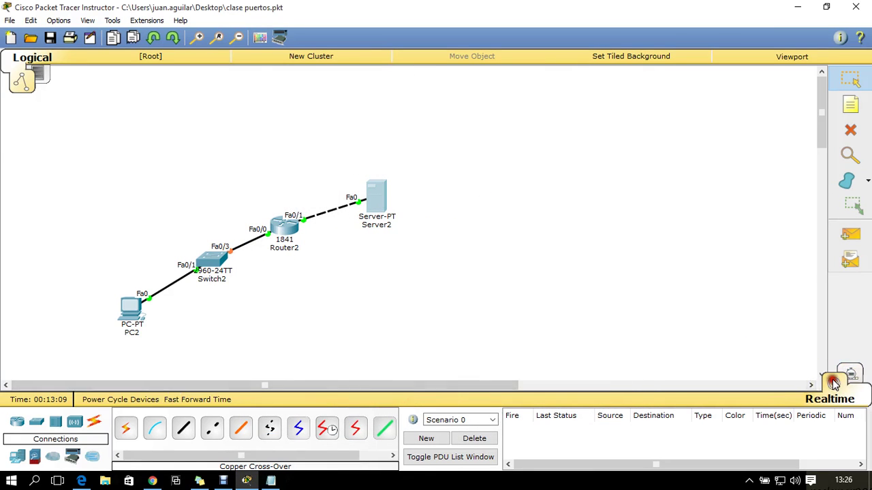
{"action": "left_click", "coordinate": [850, 235]}
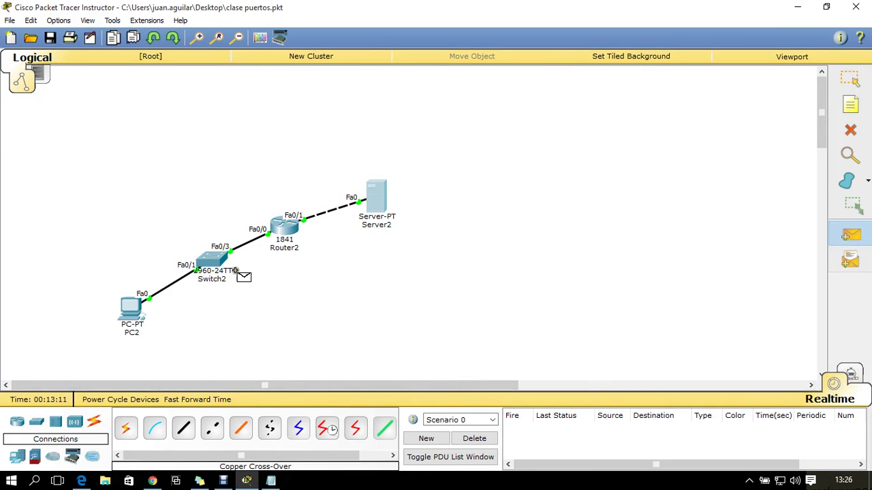
{"action": "left_click", "coordinate": [131, 310]}
{"action": "left_click", "coordinate": [376, 194]}
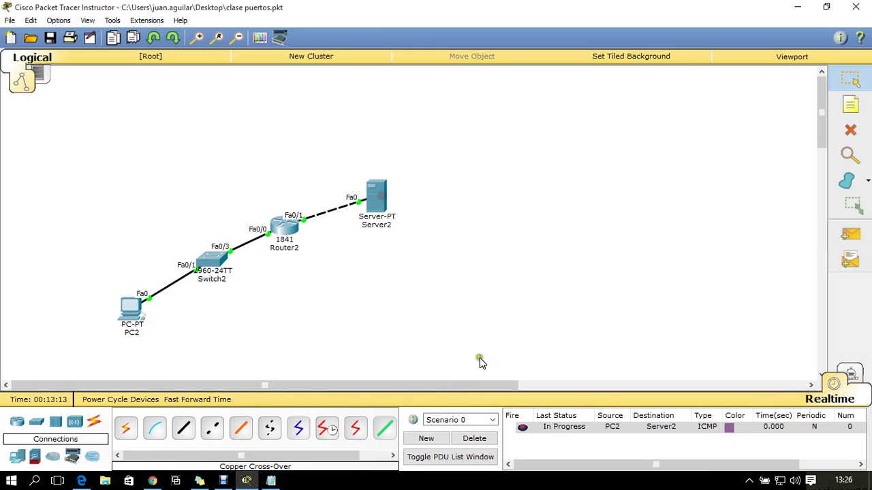
{"action": "left_click", "coordinate": [520, 429]}
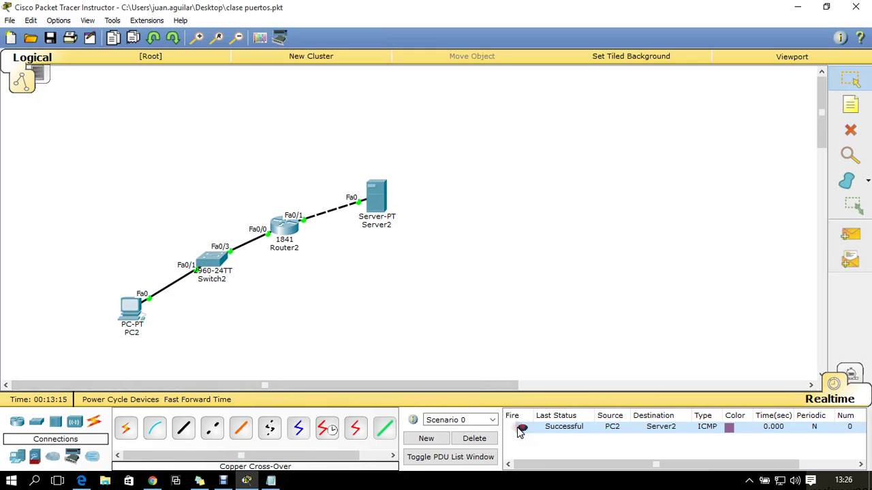
{"action": "left_click", "coordinate": [496, 438]}
{"action": "left_click", "coordinate": [850, 235]}
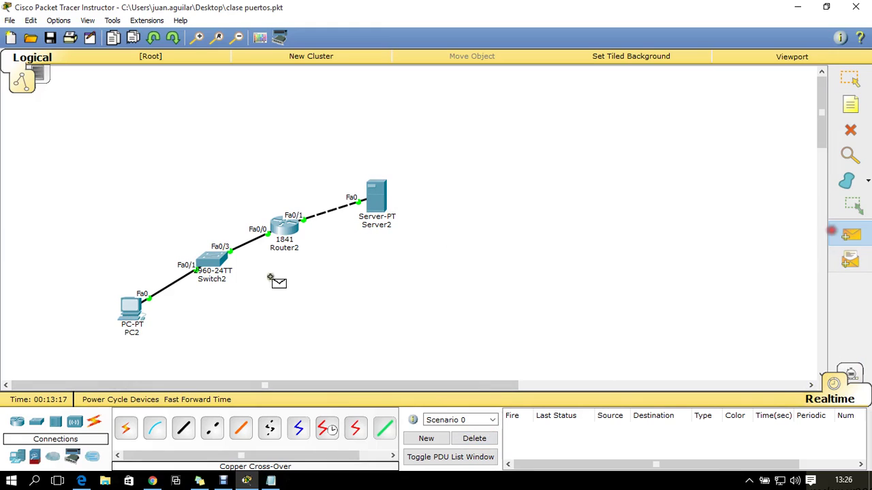
{"action": "left_click", "coordinate": [119, 315]}
{"action": "left_click", "coordinate": [376, 205]}
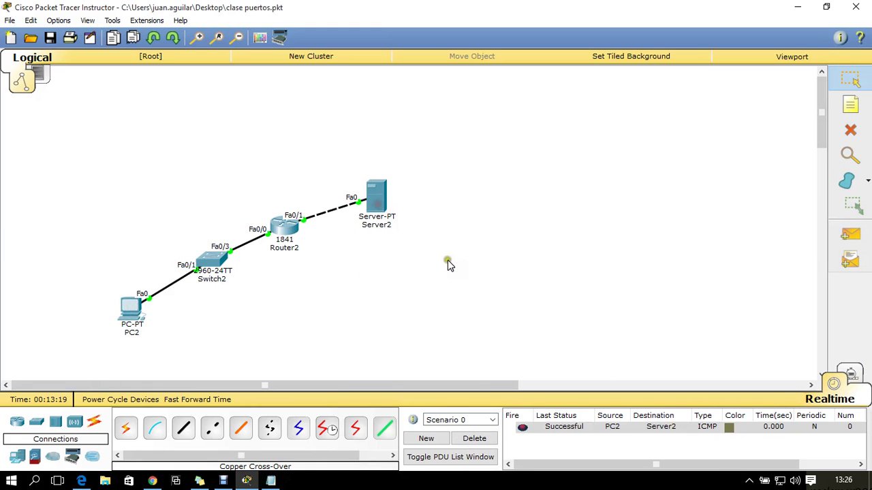
Shift the whole topology up and right, nudge Server2, and delete the ping
{"action": "left_click_drag", "start_coordinate": [497, 175], "coordinate": [25, 372]}
{"action": "left_click_drag", "start_coordinate": [218, 262], "coordinate": [264, 237]}
{"action": "left_click", "coordinate": [399, 259]}
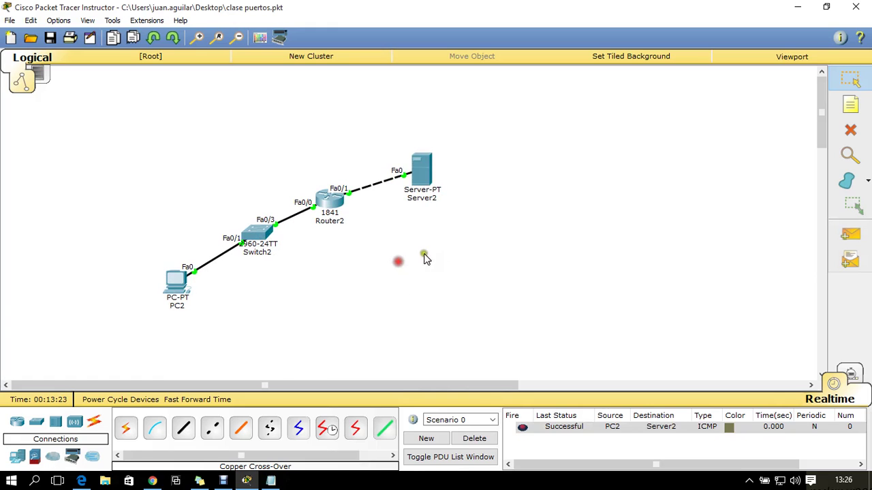
{"action": "left_click_drag", "start_coordinate": [426, 176], "coordinate": [465, 203]}
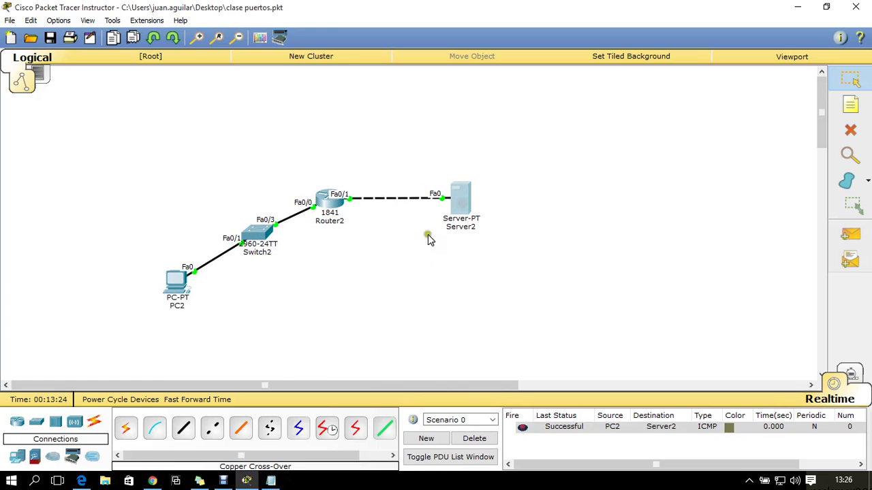
{"action": "left_click", "coordinate": [492, 439]}
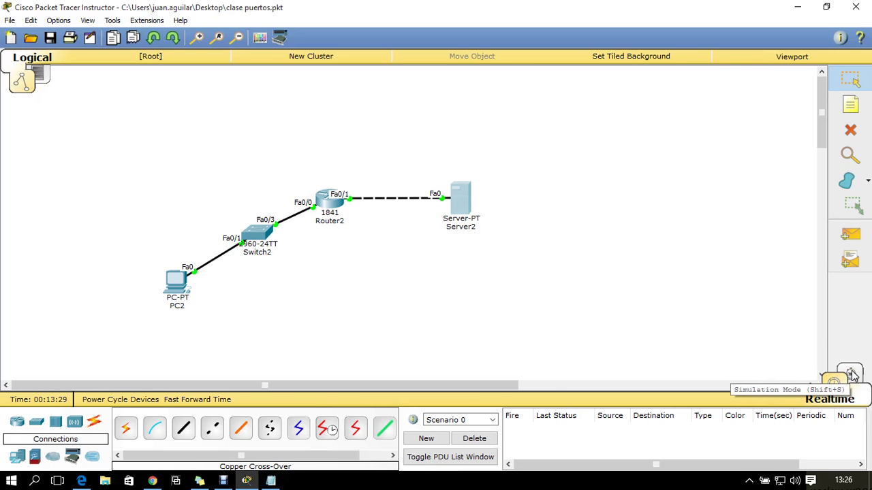
In simulation mode, add the note 'destino 80 ---HTTP' above Server2
{"action": "left_click", "coordinate": [850, 374]}
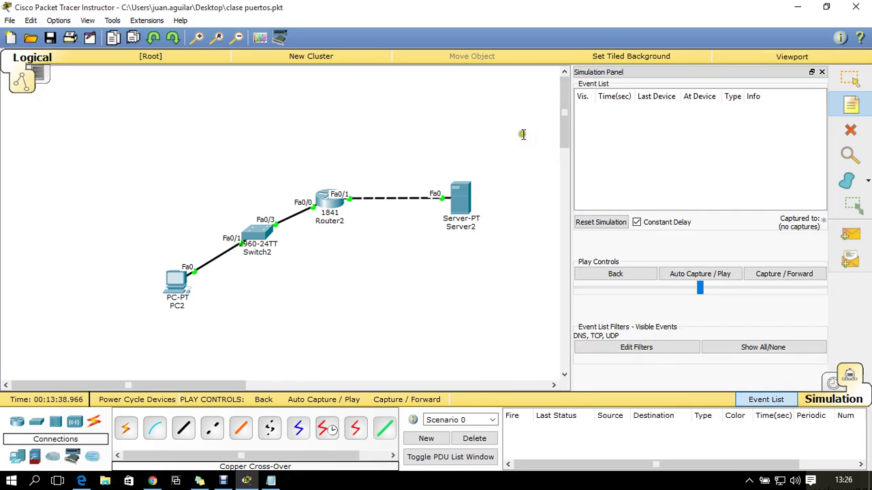
{"action": "left_click", "coordinate": [455, 141]}
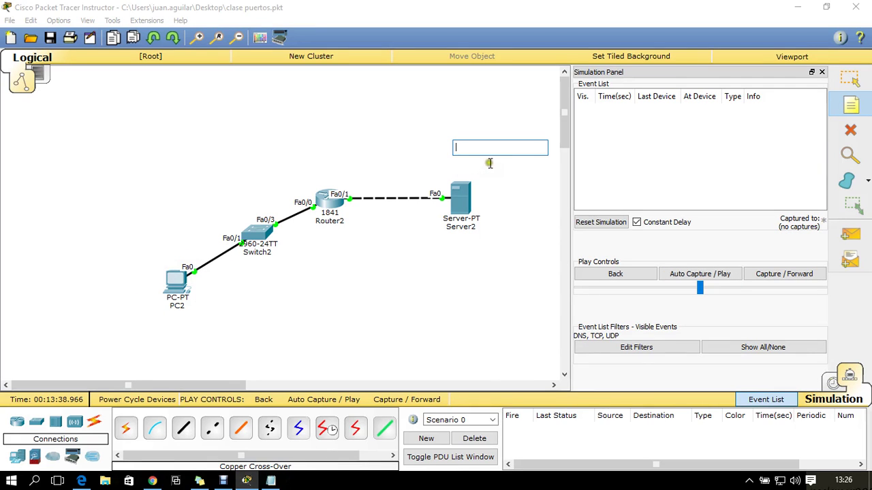
{"action": "type", "text": "dE"}
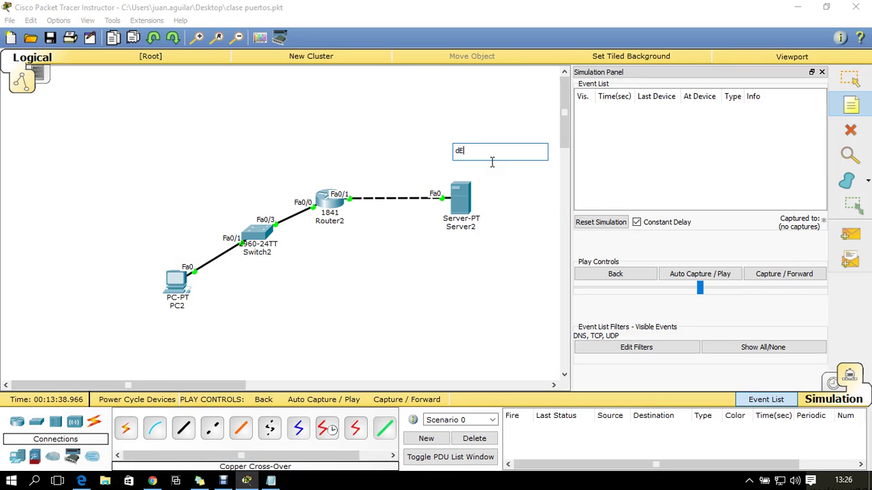
{"action": "type", "text": "S"}
{"action": "key", "text": "Return"}
{"action": "key", "text": "BackSpace"}
{"action": "key", "text": "BackSpace"}
Add the note 'puerto origen X' beside PC2 and move it above PC2
{"action": "left_click", "coordinate": [141, 266]}
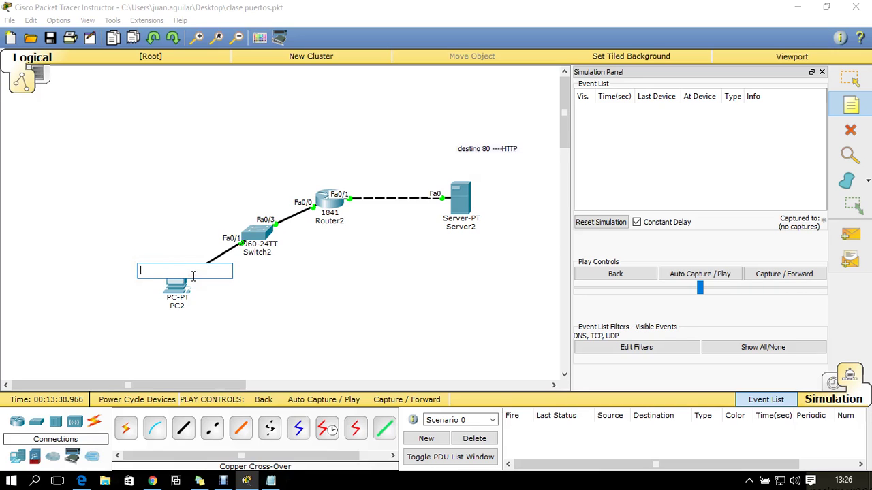
{"action": "type", "text": "puerto origen X"}
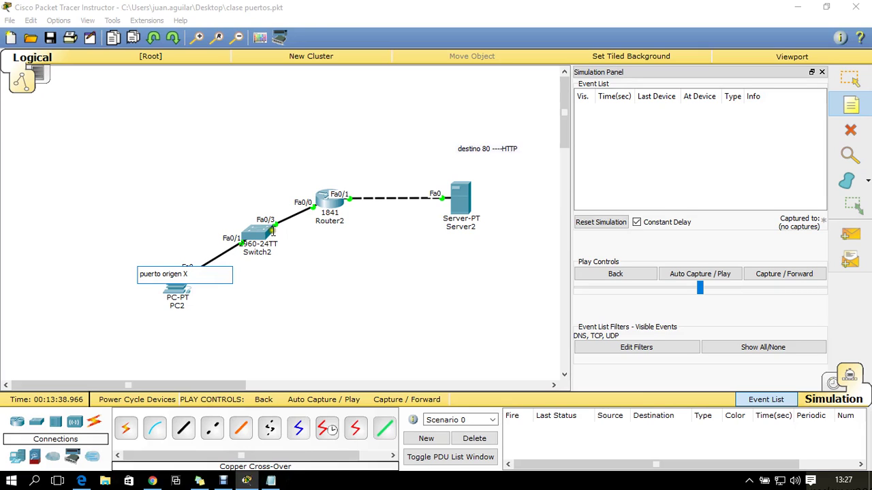
{"action": "left_click", "coordinate": [851, 78]}
{"action": "left_click", "coordinate": [154, 269]}
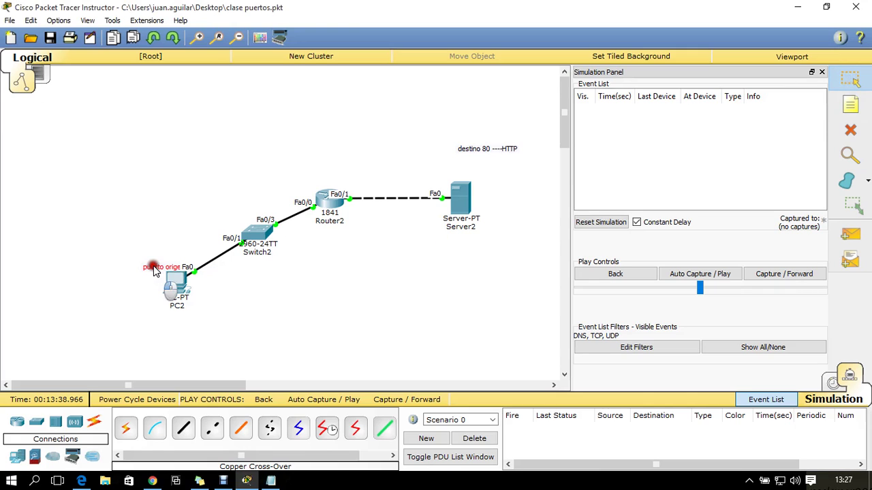
{"action": "left_click_drag", "start_coordinate": [154, 269], "coordinate": [147, 250]}
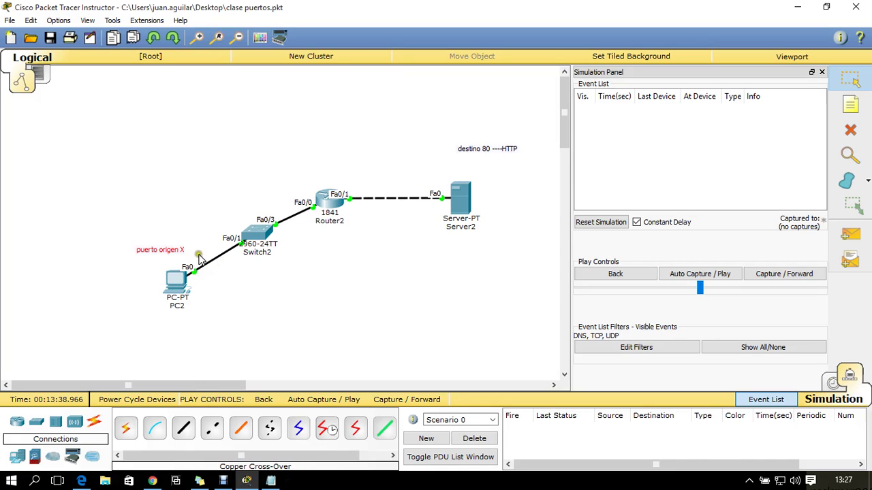
Open PC2's Web Browser, moving its window left, and focus the URL field
{"action": "left_click", "coordinate": [173, 286]}
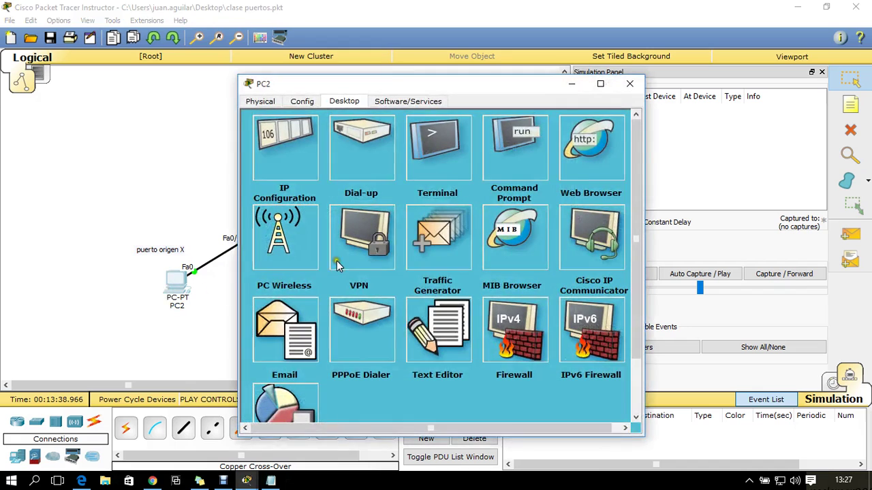
{"action": "left_click_drag", "start_coordinate": [542, 99], "coordinate": [321, 99]}
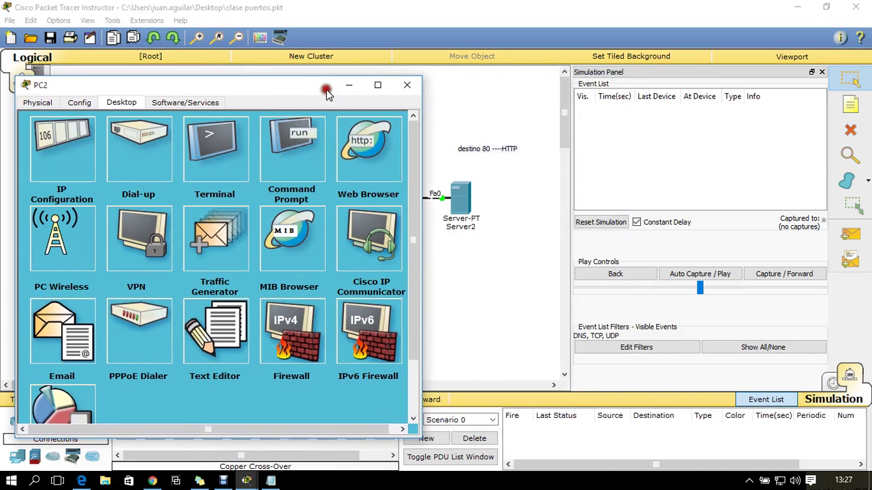
{"action": "left_click", "coordinate": [371, 159]}
{"action": "left_click", "coordinate": [213, 157]}
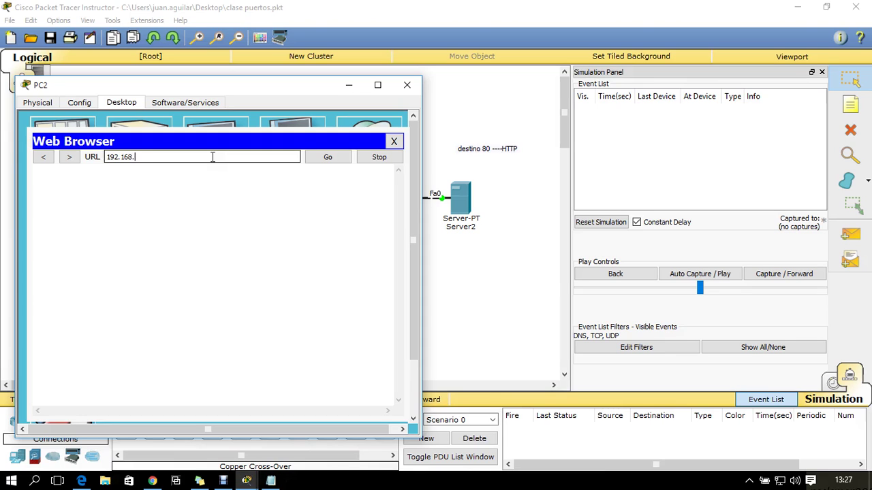
{"action": "key", "text": "Return"}
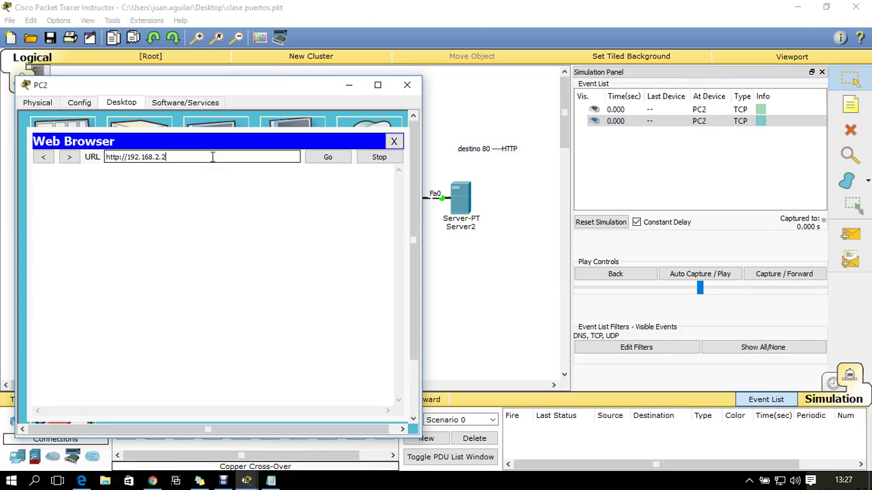
{"action": "left_click", "coordinate": [407, 84]}
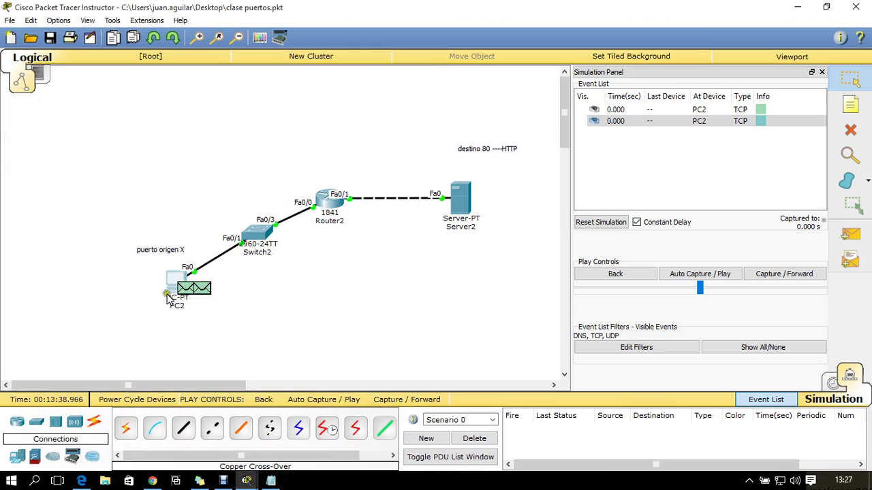
{"action": "left_click", "coordinate": [184, 289]}
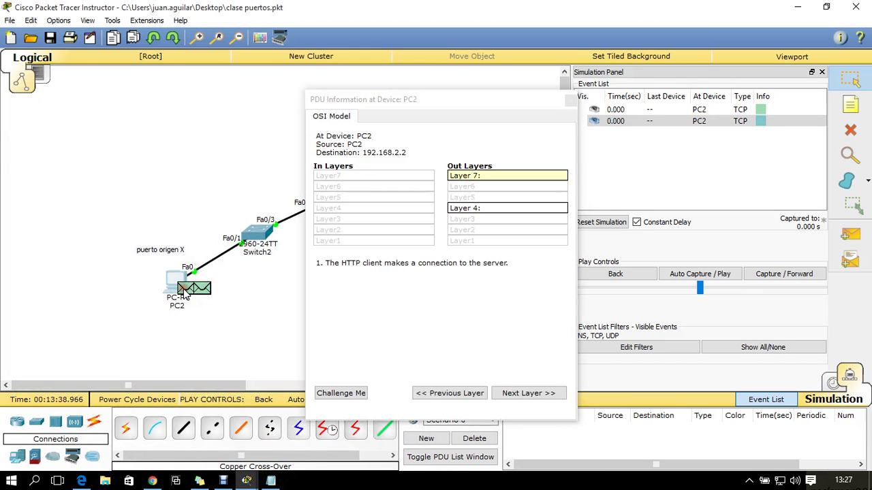
{"action": "left_click", "coordinate": [486, 177]}
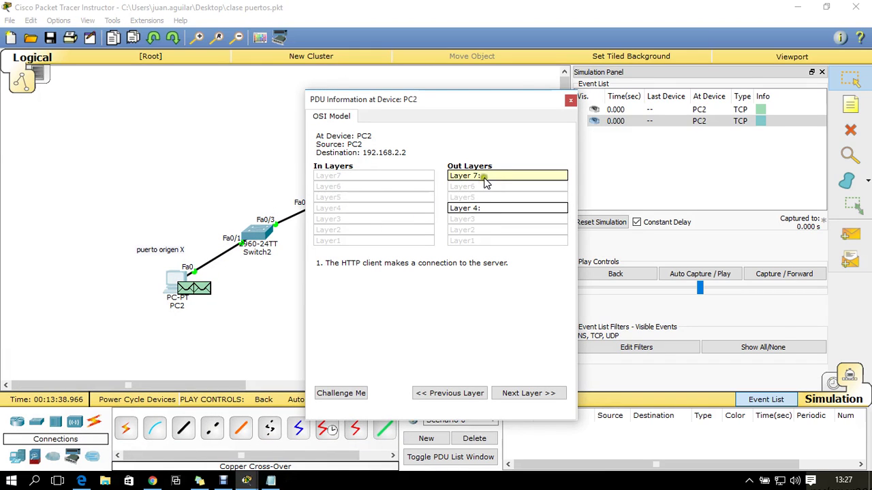
{"action": "left_click", "coordinate": [470, 209]}
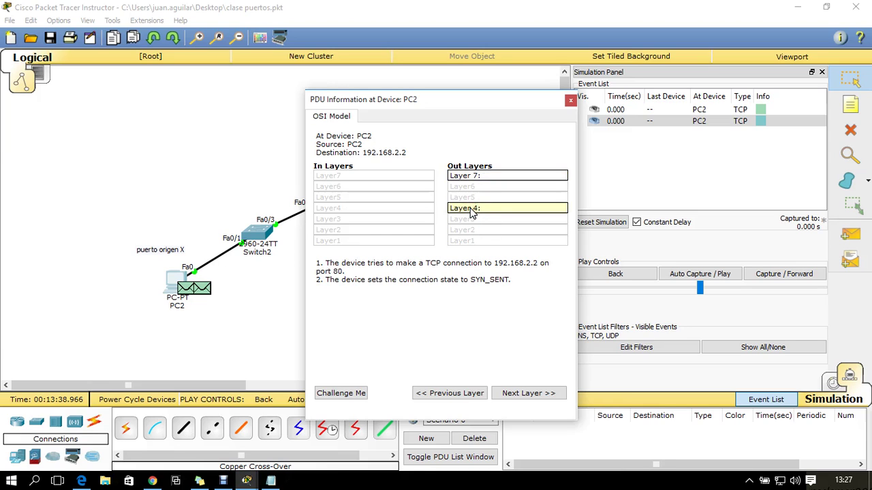
{"action": "left_click", "coordinate": [489, 209]}
{"action": "left_click", "coordinate": [432, 265]}
{"action": "left_click", "coordinate": [197, 286]}
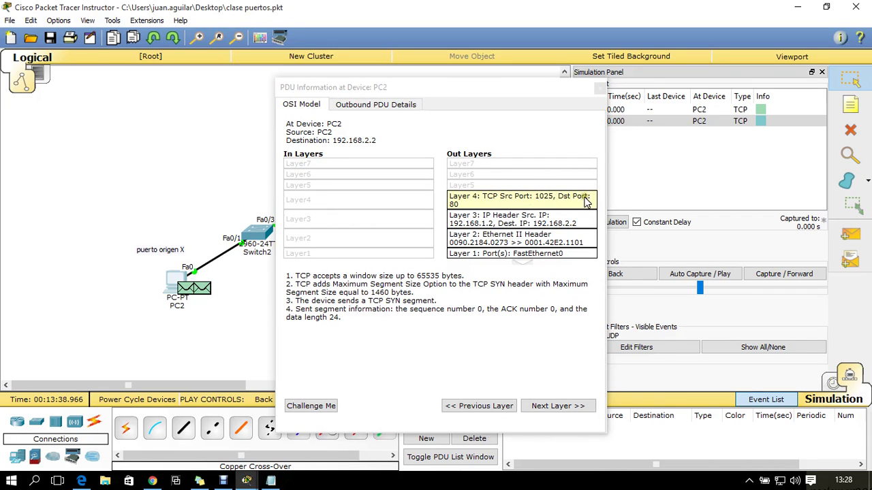
{"action": "left_click", "coordinate": [600, 88]}
Select the two notes and advance the simulation one step to Switch2
{"action": "left_click_drag", "start_coordinate": [206, 199], "coordinate": [97, 327]}
{"action": "left_click_drag", "start_coordinate": [449, 119], "coordinate": [525, 193]}
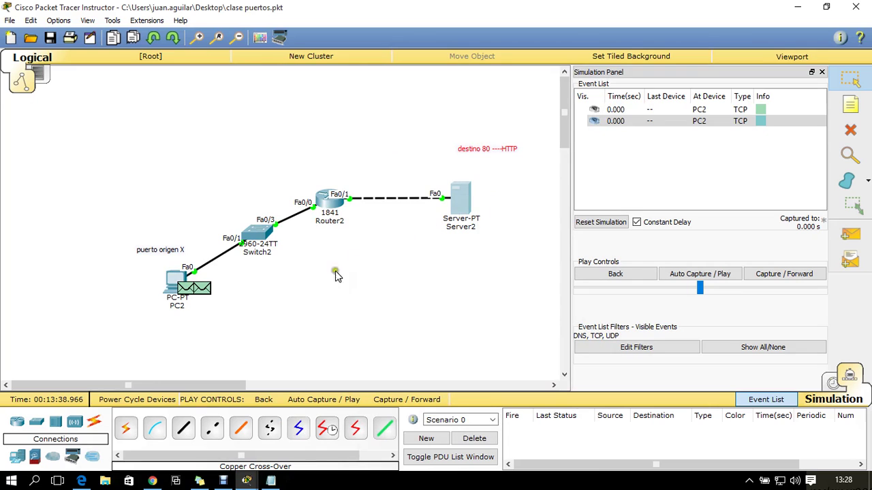
{"action": "left_click", "coordinate": [808, 275]}
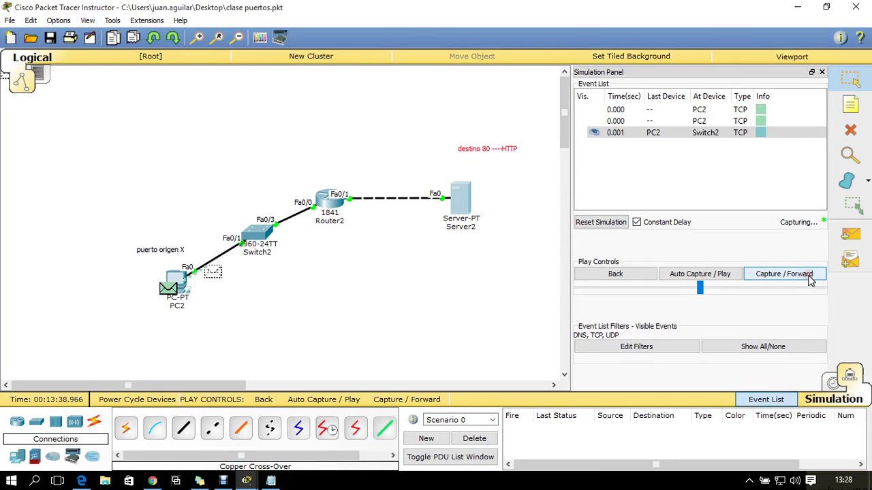
Check the SYN's PDU details at Switch2, then forward it on to Router2
{"action": "left_click", "coordinate": [269, 243]}
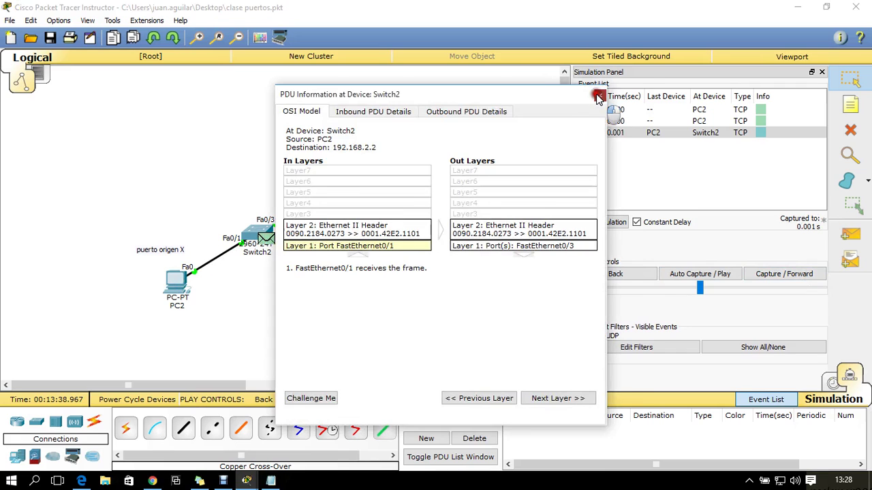
{"action": "left_click", "coordinate": [596, 93]}
{"action": "left_click", "coordinate": [766, 275]}
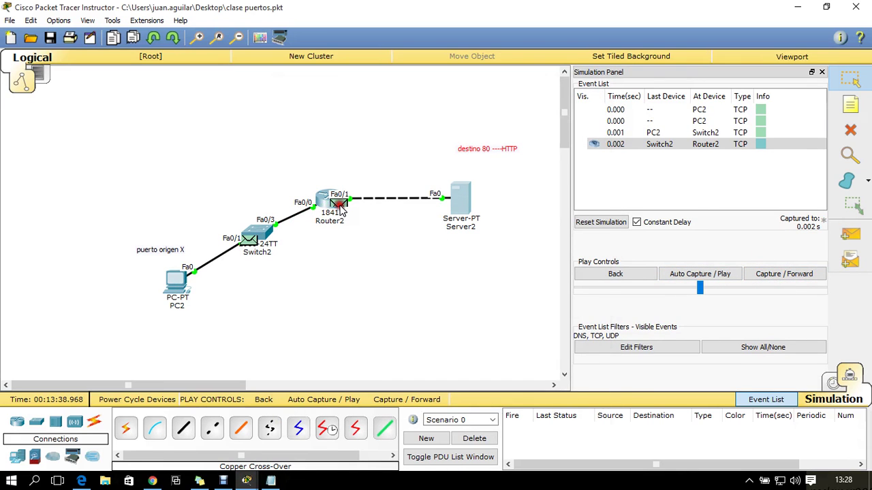
Compare Router2's incoming and outgoing Layer 3 details for the TCP SYN
{"action": "left_click", "coordinate": [339, 205]}
{"action": "left_click", "coordinate": [463, 214]}
{"action": "left_click", "coordinate": [395, 217]}
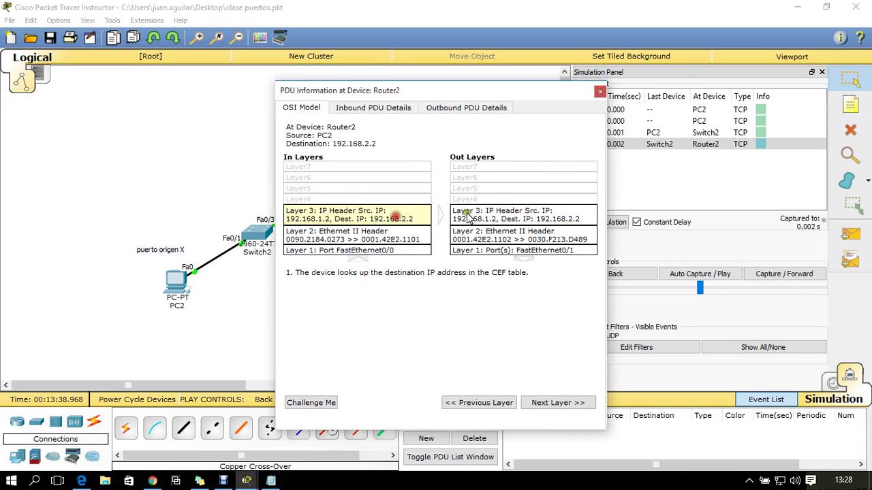
{"action": "left_click", "coordinate": [523, 218]}
{"action": "left_click", "coordinate": [395, 215]}
{"action": "left_click", "coordinate": [488, 215]}
{"action": "left_click", "coordinate": [405, 214]}
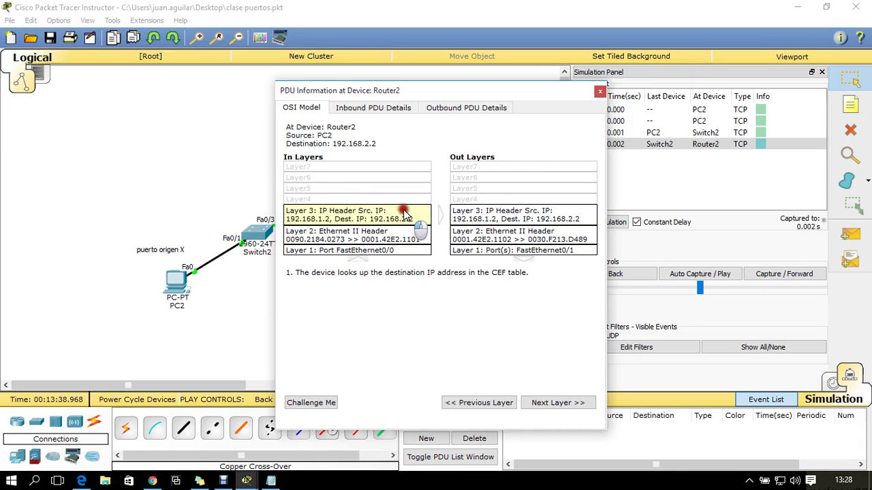
Compare Router2's incoming and outgoing Layer 2 details, then forward the SYN to Server2
{"action": "left_click", "coordinate": [396, 235]}
{"action": "left_click", "coordinate": [488, 233]}
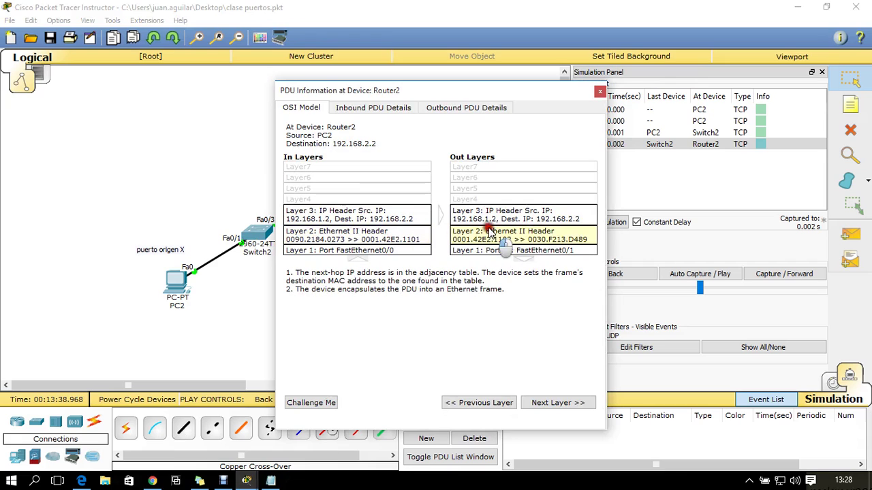
{"action": "left_click", "coordinate": [406, 237]}
{"action": "left_click", "coordinate": [491, 236]}
{"action": "left_click", "coordinate": [403, 238]}
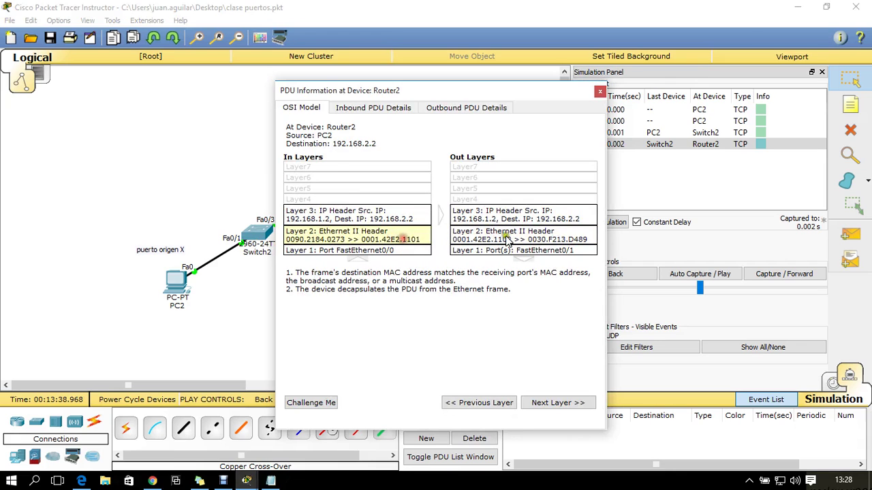
{"action": "left_click", "coordinate": [507, 240]}
{"action": "left_click", "coordinate": [419, 235]}
{"action": "left_click", "coordinate": [599, 92]}
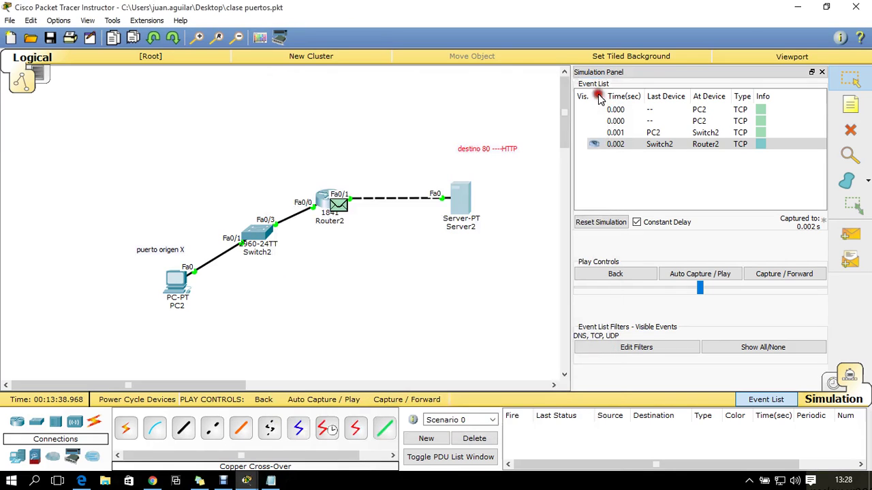
{"action": "left_click", "coordinate": [784, 275]}
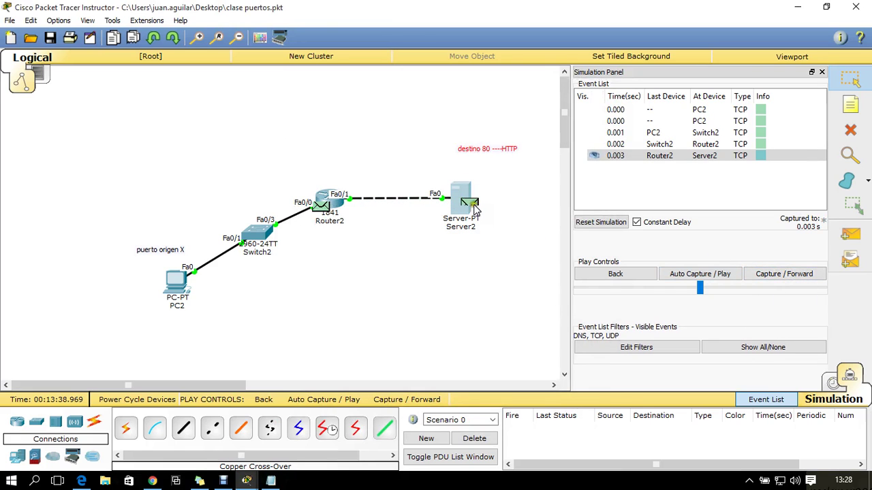
Review Server2's incoming SYN and outgoing SYN-ACK, then forward the reply to Router2
{"action": "left_click", "coordinate": [470, 203]}
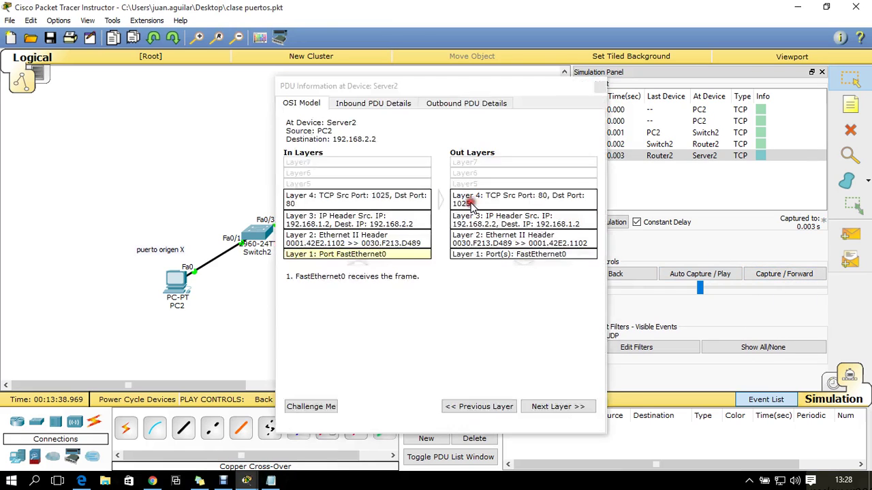
{"action": "left_click", "coordinate": [384, 199]}
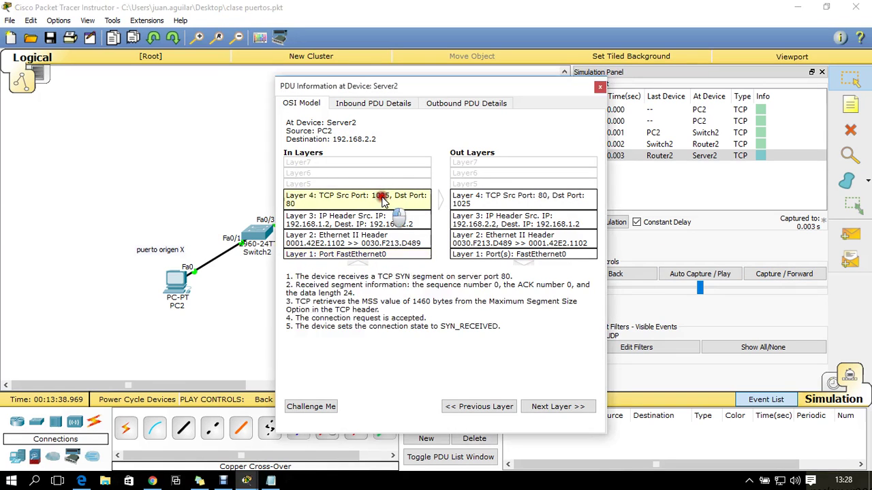
{"action": "left_click", "coordinate": [496, 201]}
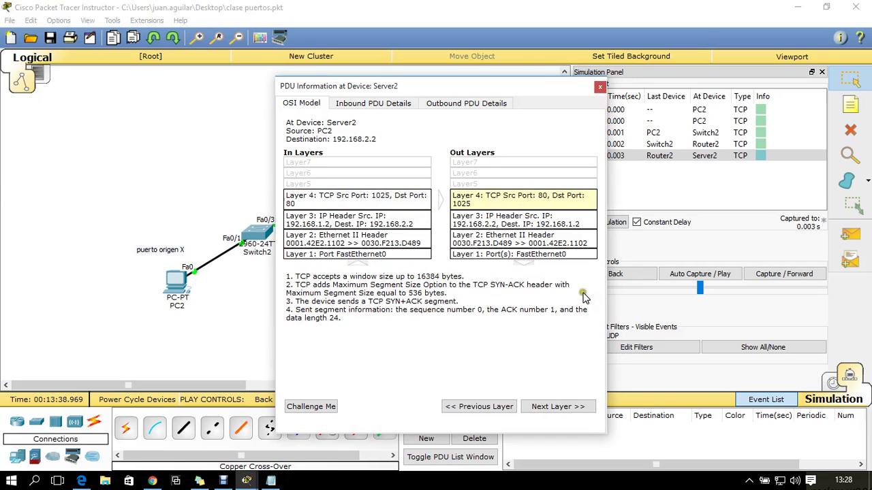
{"action": "left_click", "coordinate": [600, 86]}
{"action": "left_click", "coordinate": [805, 281]}
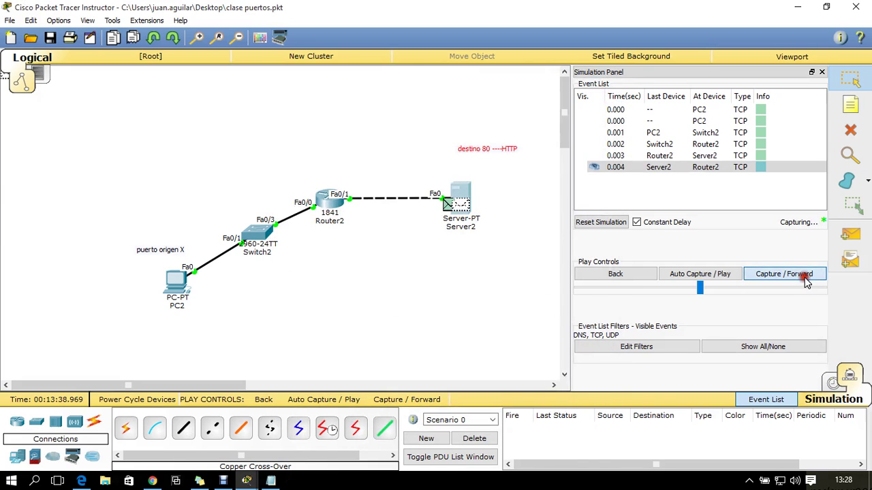
Inspect Router2's Layer 1–3 in and out handling of the reply, then forward it to Switch2
{"action": "left_click", "coordinate": [339, 206]}
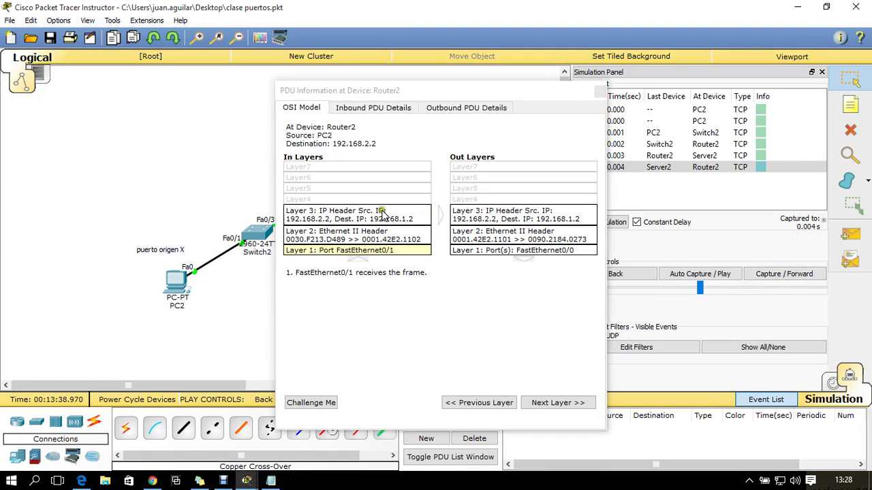
{"action": "left_click", "coordinate": [539, 210]}
{"action": "left_click", "coordinate": [398, 214]}
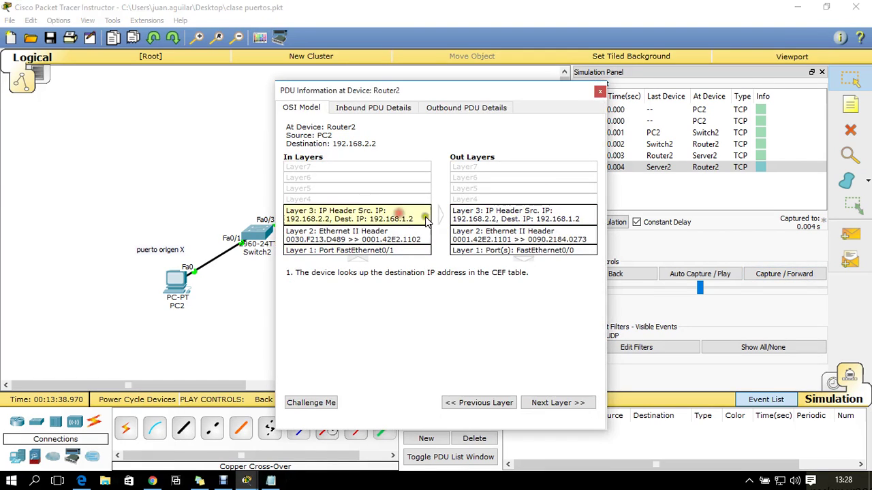
{"action": "left_click", "coordinate": [468, 235]}
{"action": "left_click", "coordinate": [386, 217]}
{"action": "left_click", "coordinate": [395, 235]}
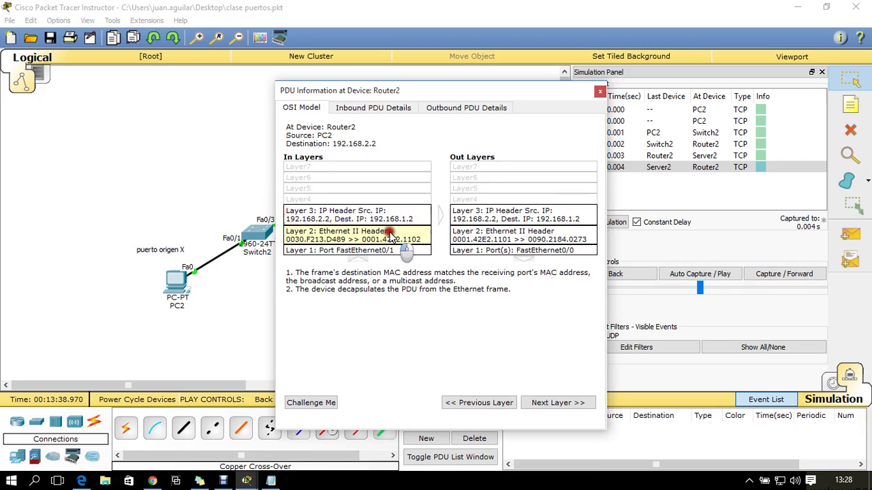
{"action": "left_click", "coordinate": [487, 236]}
{"action": "left_click", "coordinate": [424, 251]}
{"action": "left_click", "coordinate": [512, 251]}
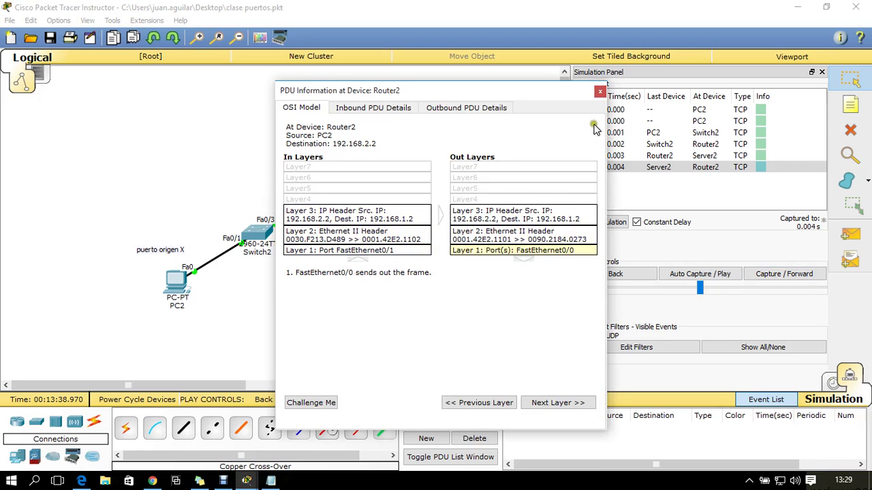
{"action": "left_click", "coordinate": [600, 92]}
{"action": "left_click", "coordinate": [783, 274]}
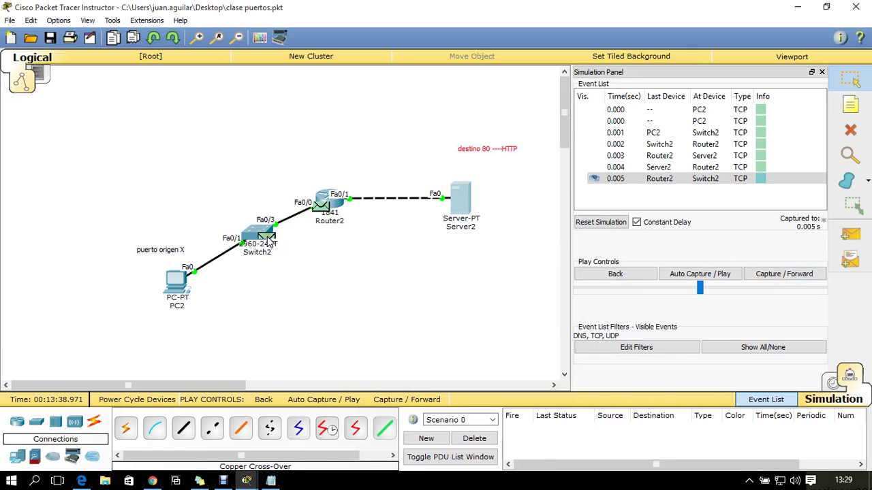
Check Switch2's incoming and outgoing Layer 2 details, then forward the reply to PC2
{"action": "left_click", "coordinate": [269, 242]}
{"action": "left_click", "coordinate": [385, 230]}
{"action": "left_click", "coordinate": [508, 229]}
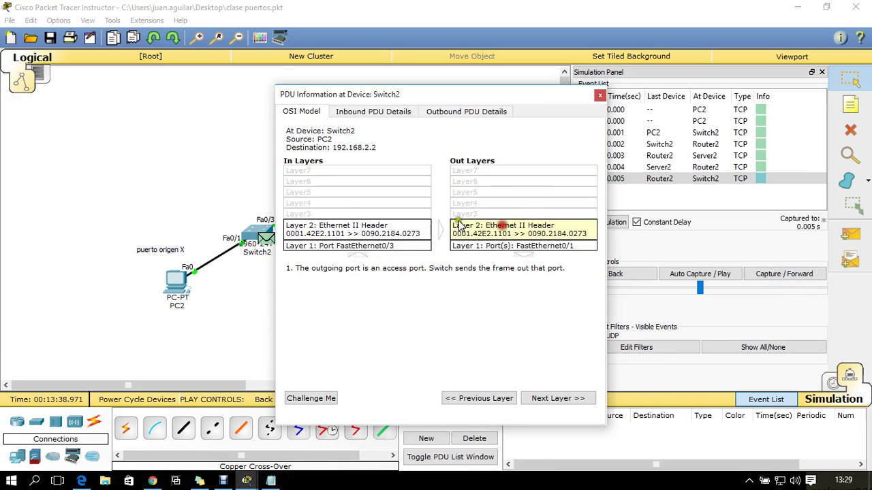
{"action": "left_click", "coordinate": [404, 229]}
{"action": "left_click", "coordinate": [599, 96]}
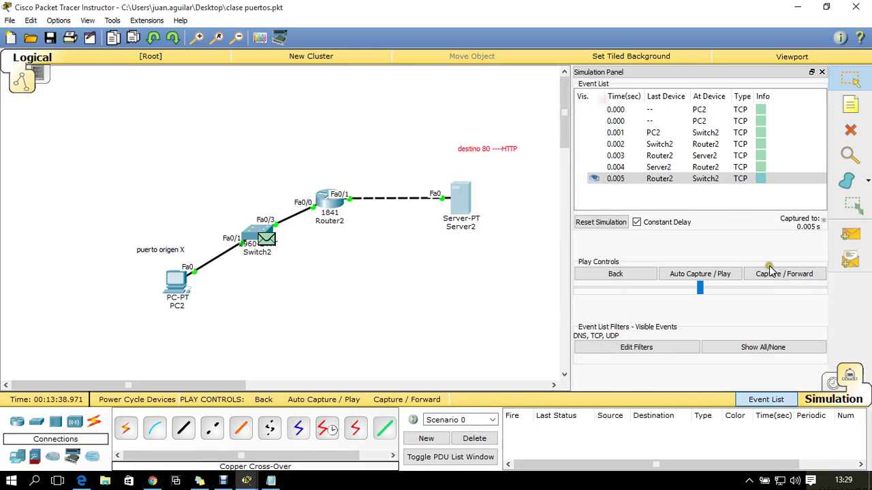
{"action": "left_click", "coordinate": [773, 274]}
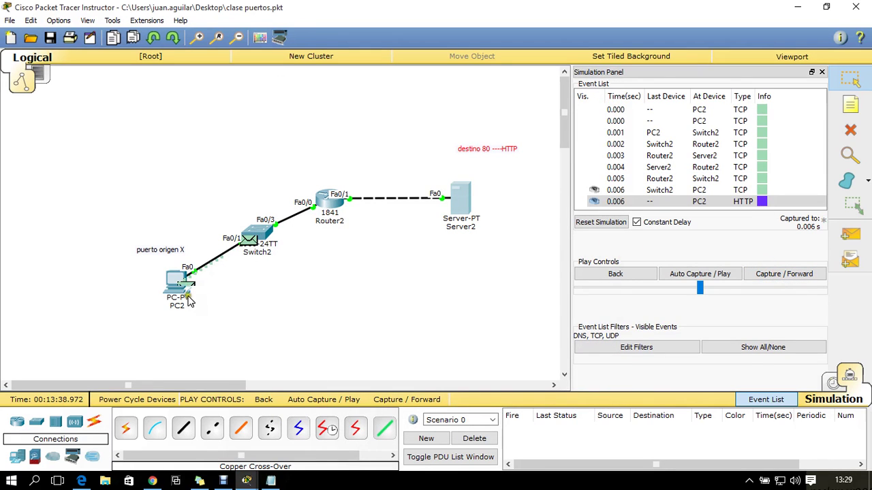
{"action": "left_click", "coordinate": [185, 287]}
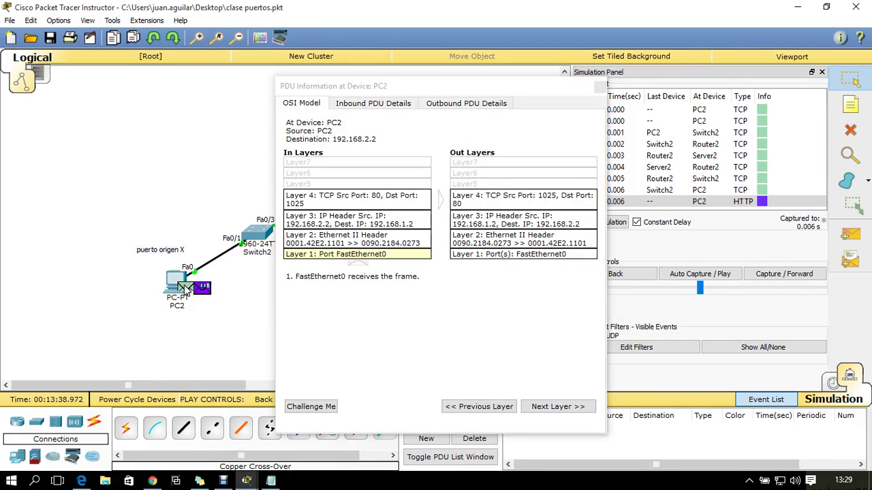
{"action": "left_click", "coordinate": [382, 199]}
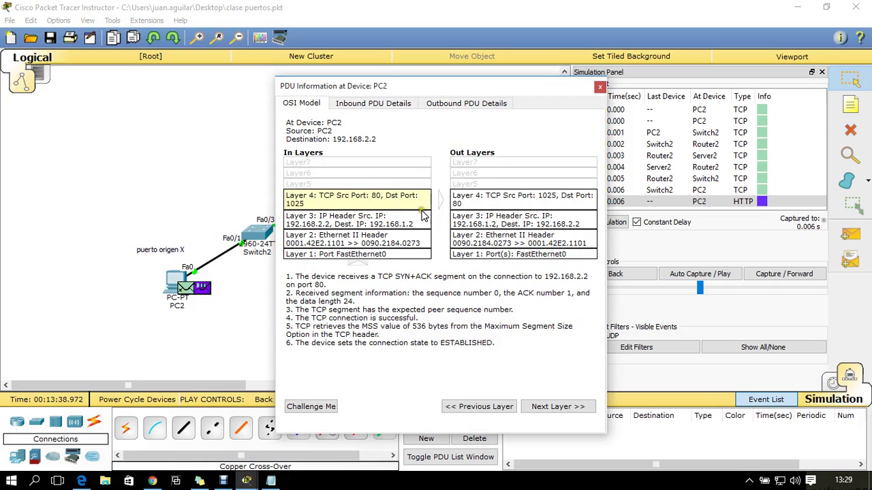
{"action": "left_click", "coordinate": [205, 289]}
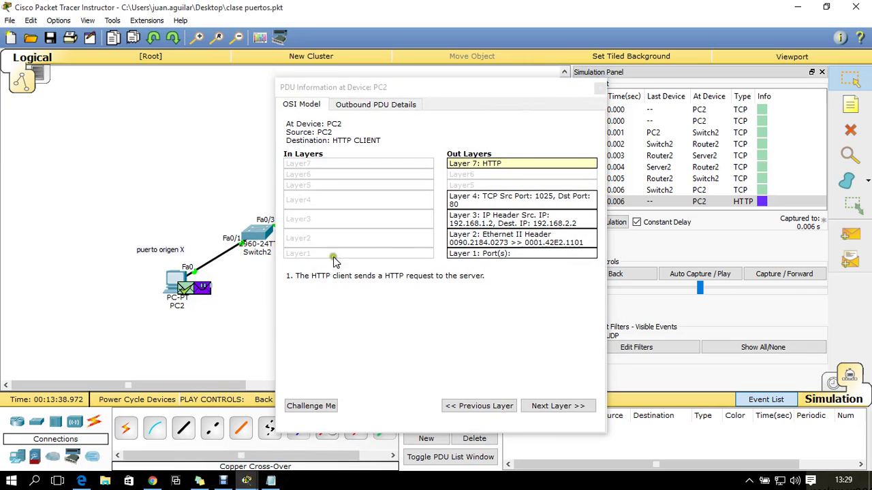
{"action": "left_click", "coordinate": [505, 162]}
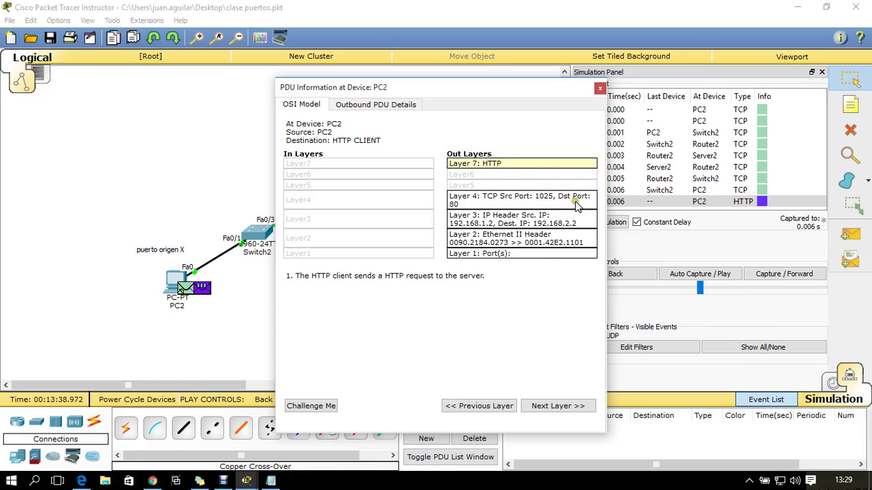
{"action": "left_click", "coordinate": [599, 88]}
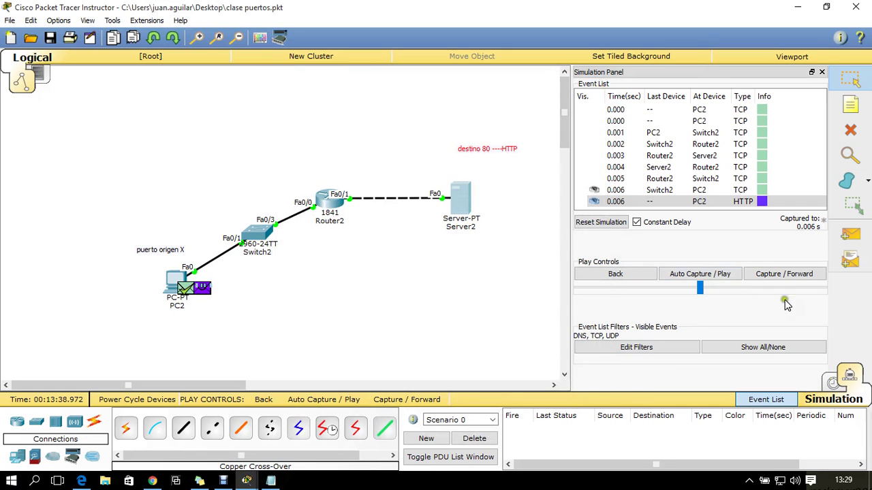
Advance the simulation through the HTTP exchange, then step back one event
{"action": "left_click", "coordinate": [792, 279]}
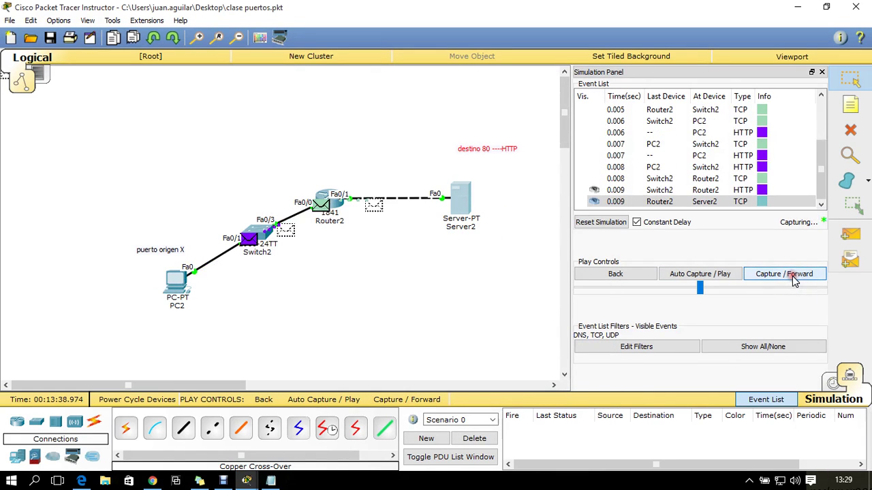
{"action": "left_click", "coordinate": [792, 280]}
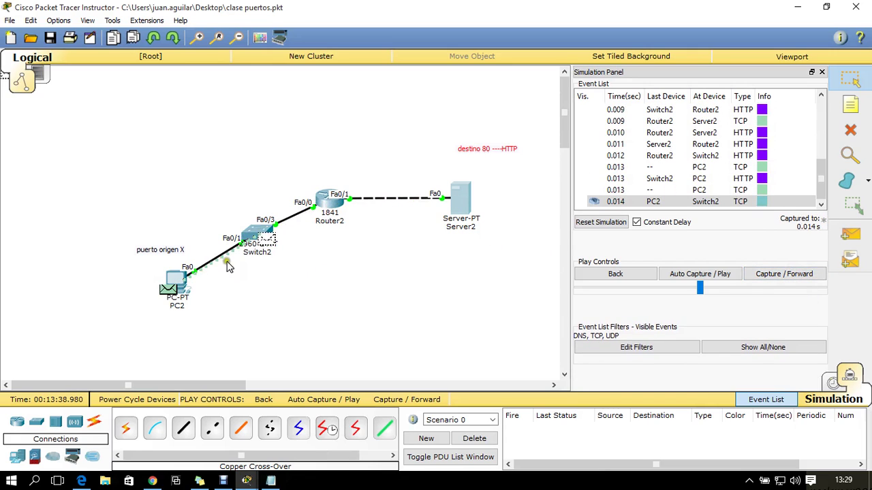
{"action": "left_click", "coordinate": [631, 273]}
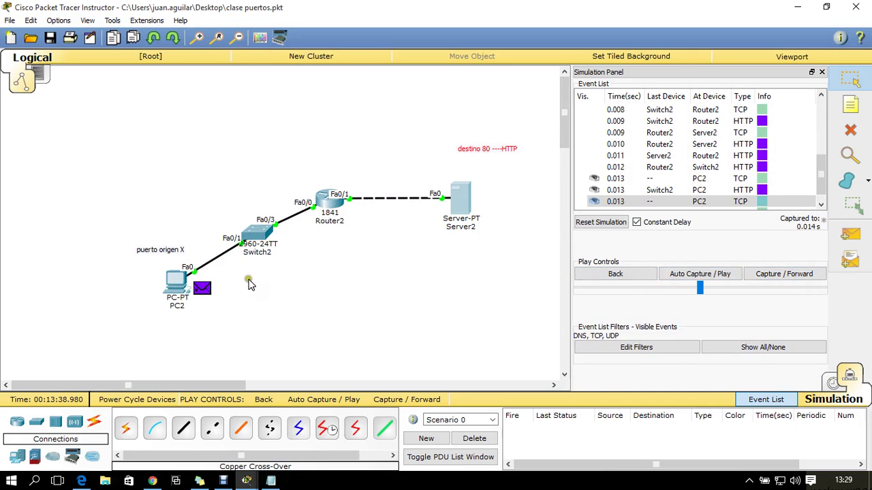
Inspect the packet at PC2 and its web page heading TER1 SEC 02, then close both
{"action": "left_click", "coordinate": [203, 288]}
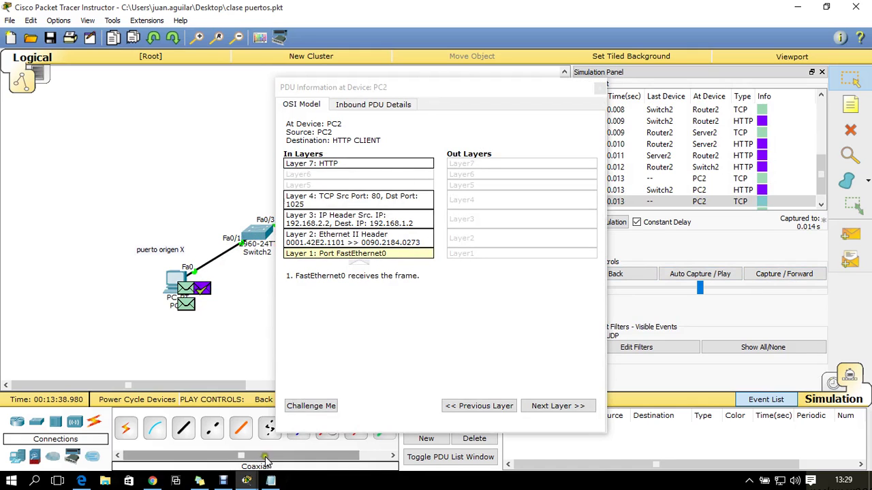
{"action": "mouse_move", "coordinate": [247, 479]}
{"action": "left_click", "coordinate": [326, 420]}
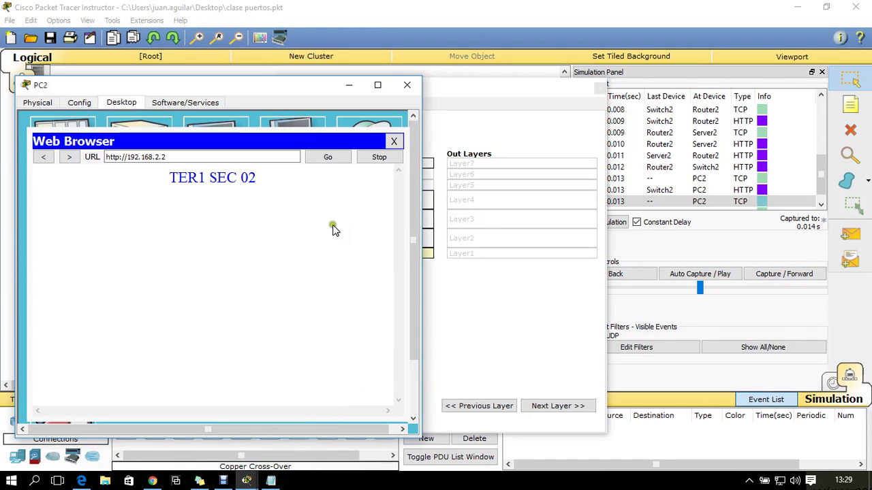
{"action": "left_click_drag", "start_coordinate": [290, 189], "coordinate": [111, 171]}
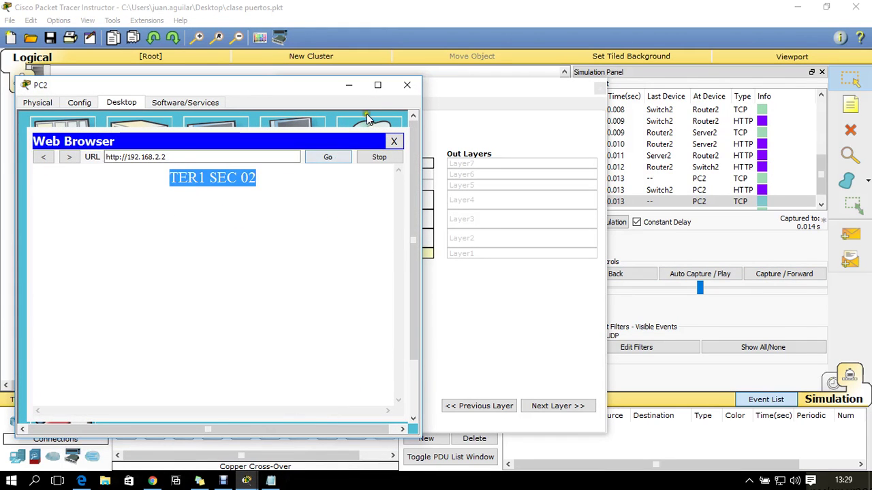
{"action": "left_click", "coordinate": [407, 85]}
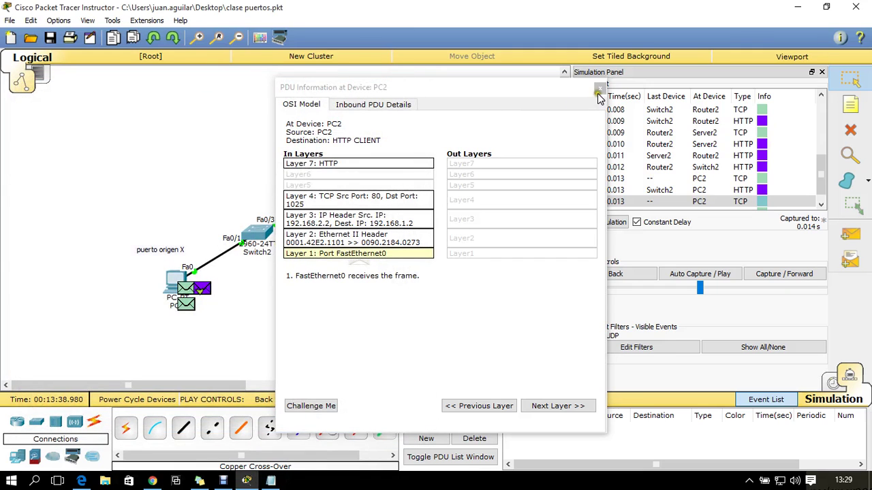
{"action": "left_click", "coordinate": [598, 91]}
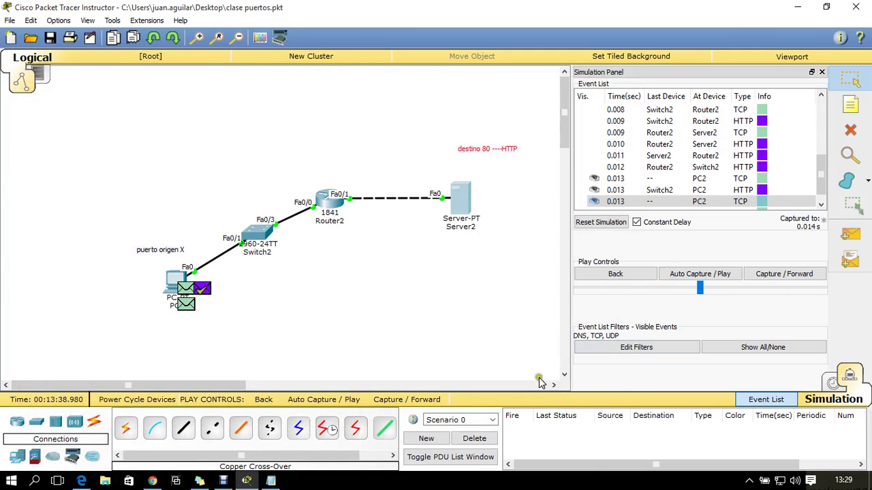
Delete the captured events and open Router2's CLI tab
{"action": "left_click", "coordinate": [474, 438]}
{"action": "left_click", "coordinate": [331, 214]}
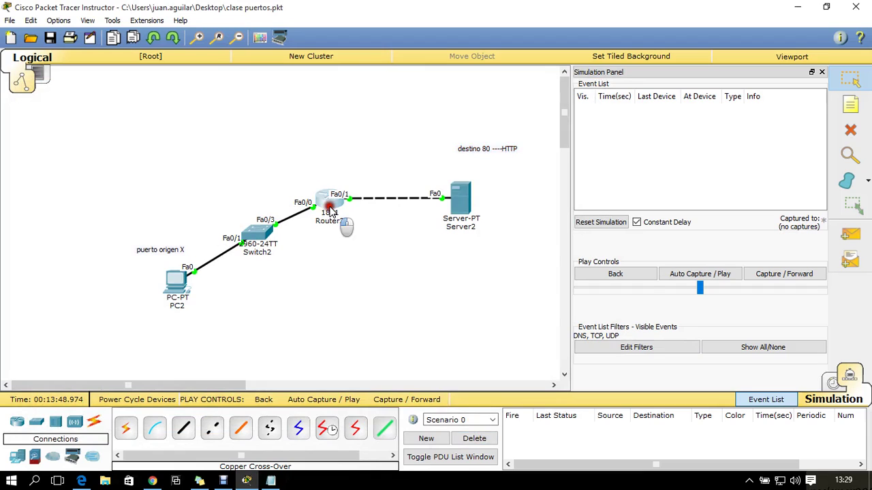
{"action": "left_click", "coordinate": [335, 101]}
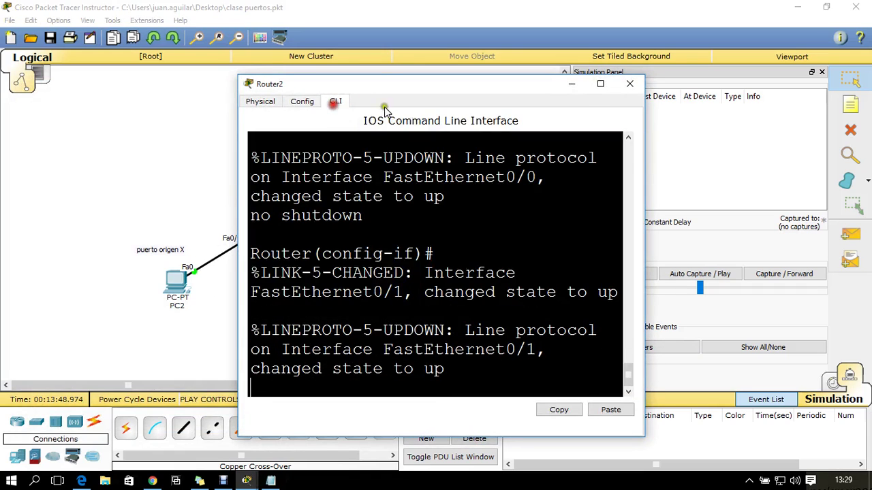
Exit interface configuration and set an enable secret on Router2
{"action": "left_click", "coordinate": [600, 84]}
{"action": "key", "text": "Return"}
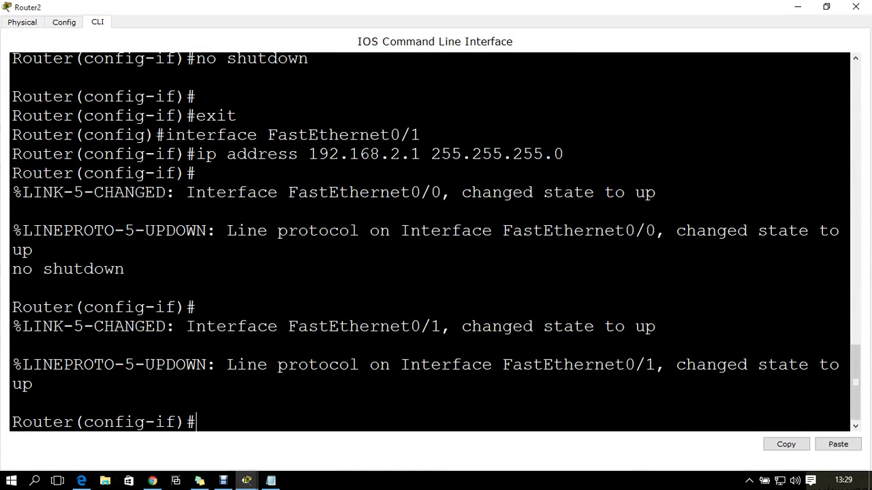
{"action": "type", "text": "ex"}
{"action": "key", "text": "Return"}
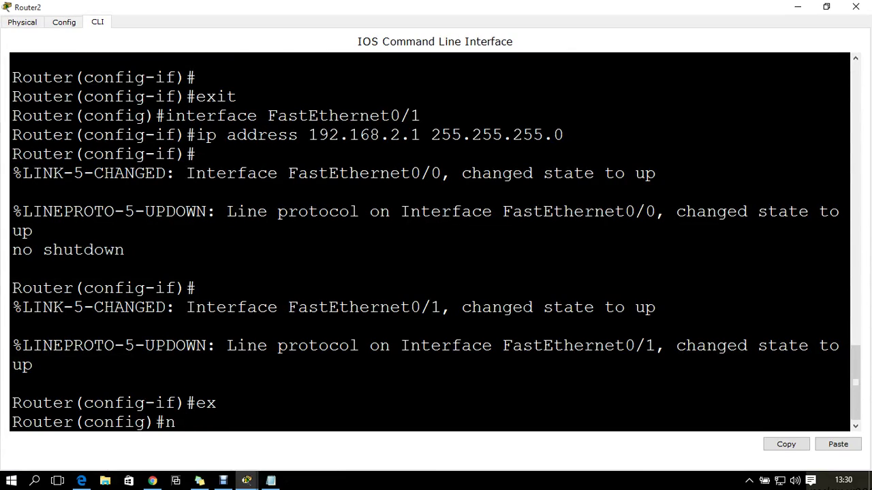
{"action": "type", "text": "ena"}
{"action": "key", "text": "Tab"}
{"action": "type", "text": "se"}
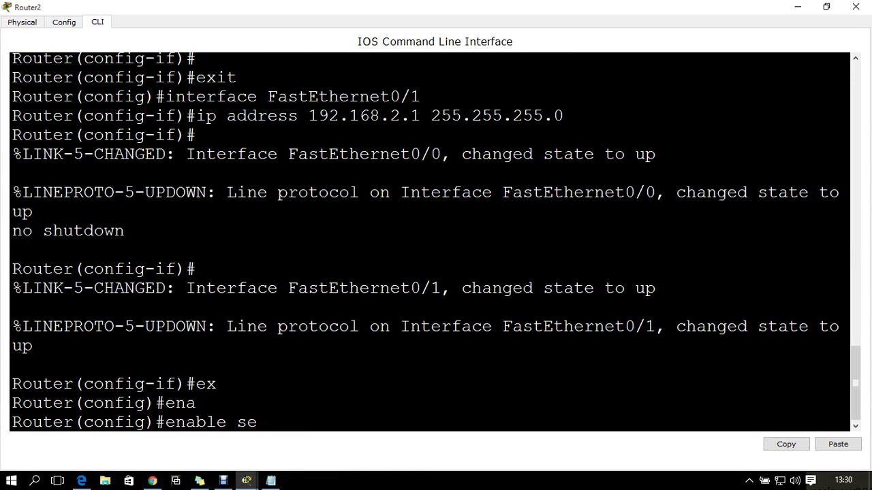
{"action": "key", "text": "Tab"}
{"action": "type", "text": "cisco"}
{"action": "key", "text": "Return"}
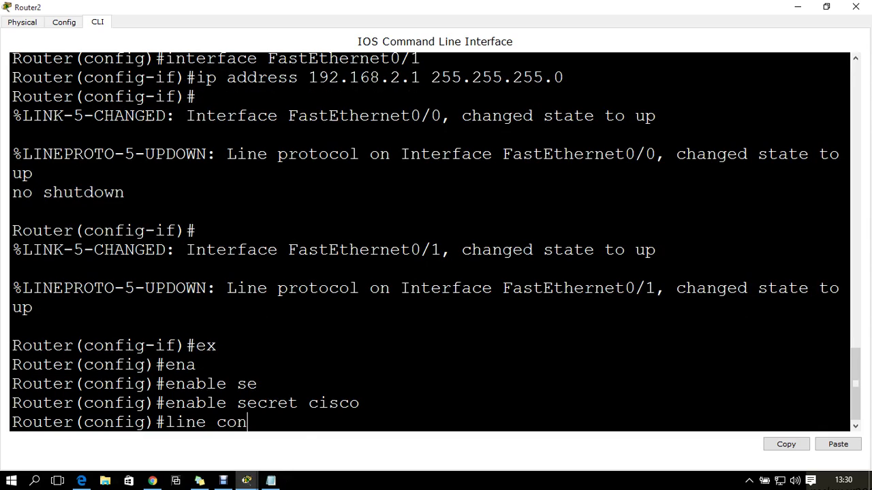
Give console line 0 a password and require login
{"action": "key", "text": "Return"}
{"action": "type", "text": "pas"}
{"action": "key", "text": "Tab"}
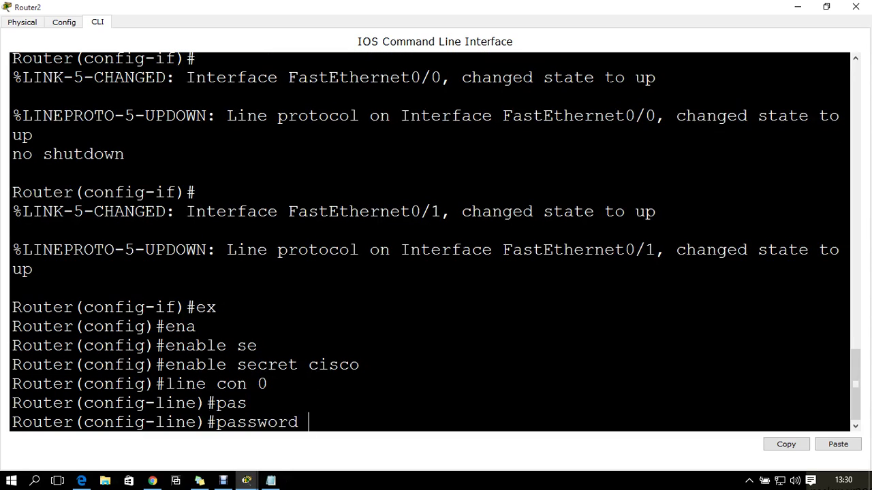
{"action": "type", "text": "cisco"}
{"action": "key", "text": "Return"}
{"action": "type", "text": "lo"}
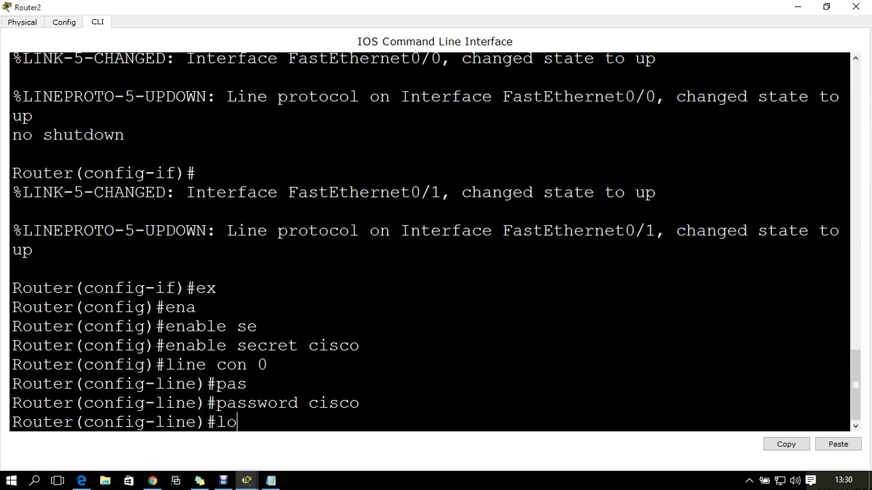
{"action": "type", "text": "gin"}
{"action": "key", "text": "Return"}
Configure line vty 0 4 with a password and login
{"action": "type", "text": "line)#line"}
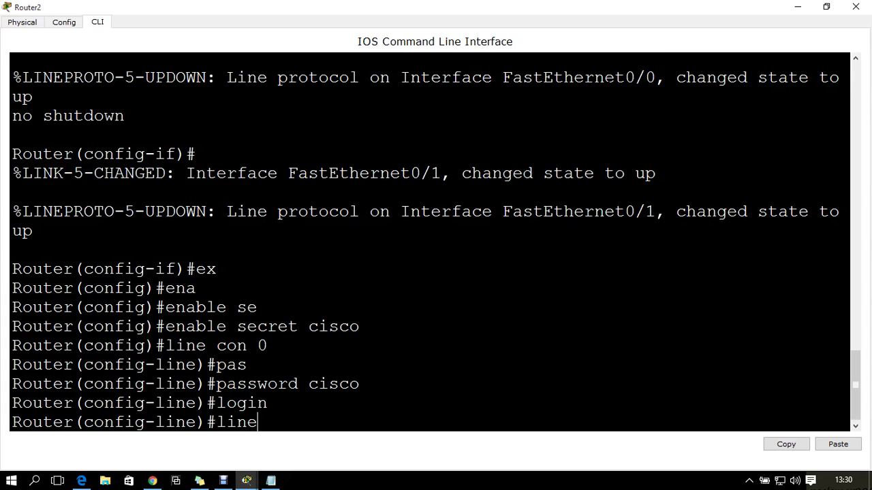
{"action": "type", "text": " vty 0 4"}
{"action": "key", "text": "Return"}
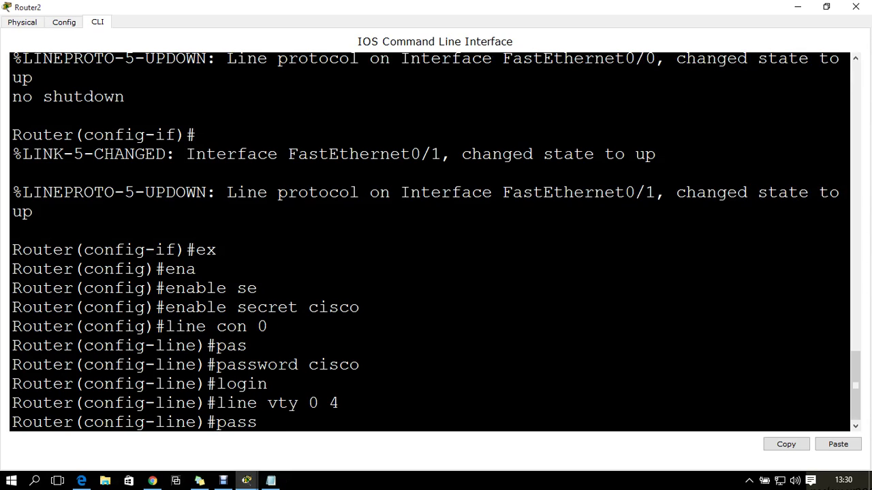
{"action": "key", "text": "Return"}
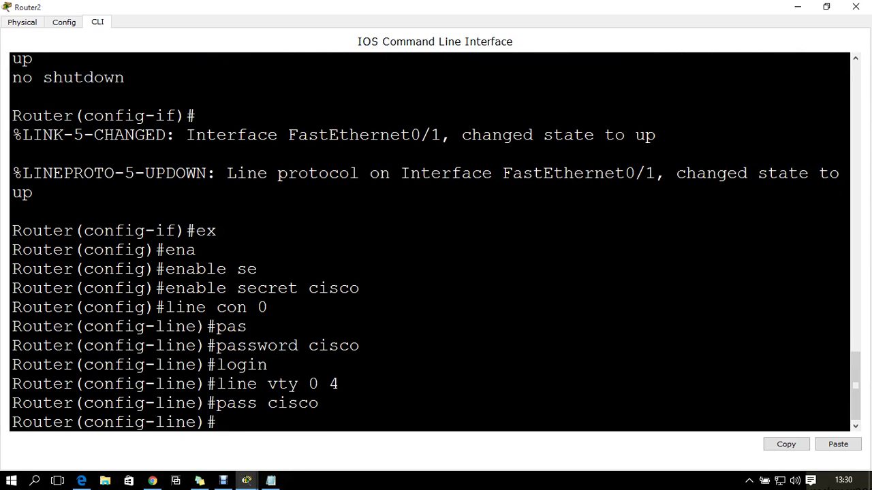
{"action": "type", "text": "login"}
{"action": "key", "text": "Return"}
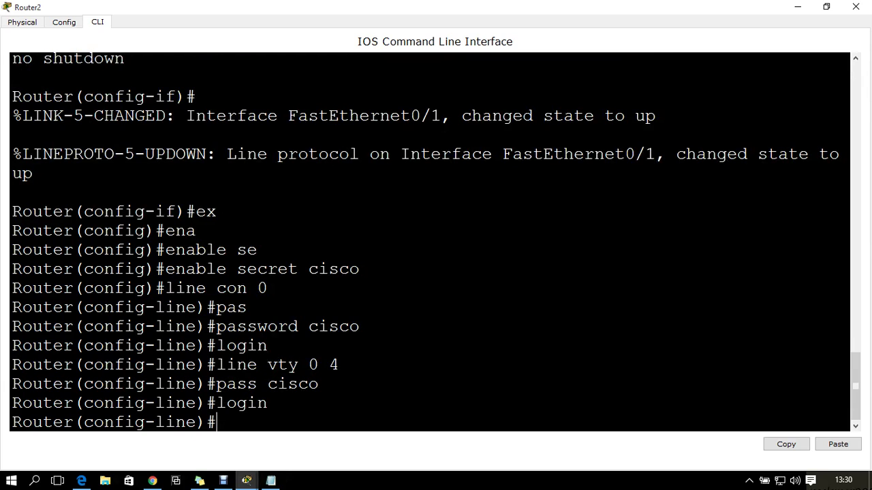
Return to privileged mode, save the configuration with wr, and close Router2's window
{"action": "type", "text": "z"}
{"action": "key", "text": "Return"}
{"action": "key", "text": "ctrl+z"}
{"action": "key", "text": "Return"}
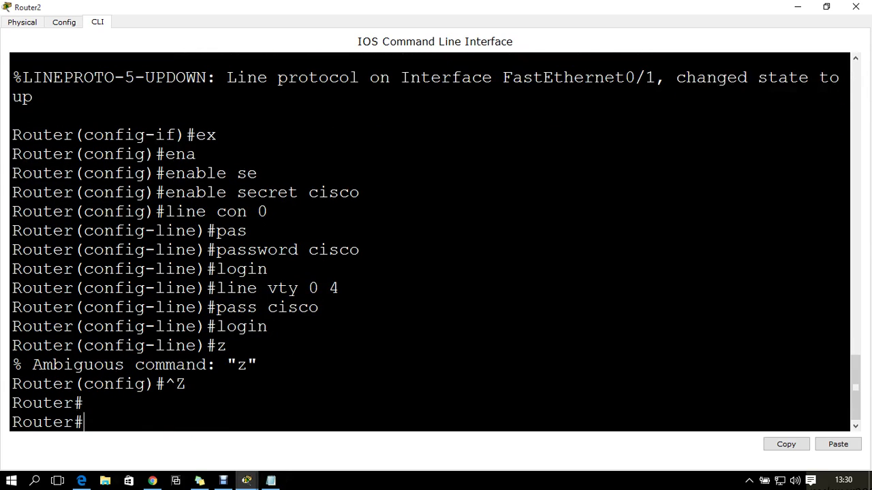
{"action": "type", "text": "wr"}
{"action": "key", "text": "Return"}
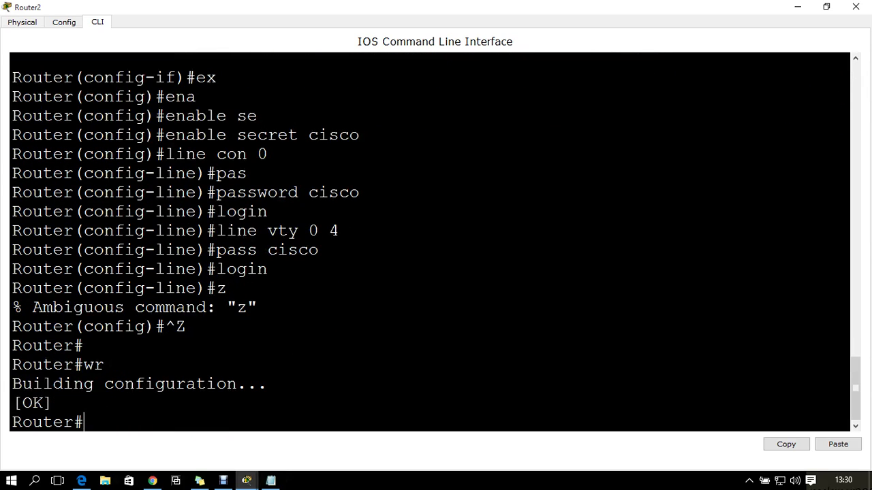
{"action": "left_click", "coordinate": [855, 7]}
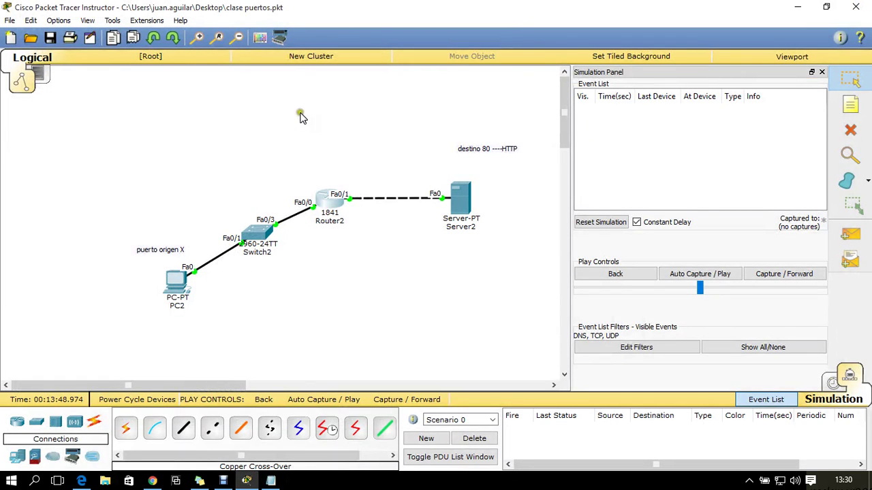
Open PC2's Desktop Command Prompt and move its window aside
{"action": "left_click_drag", "start_coordinate": [99, 167], "coordinate": [199, 333]}
{"action": "left_click_drag", "start_coordinate": [330, 111], "coordinate": [327, 263]}
{"action": "left_click", "coordinate": [172, 283]}
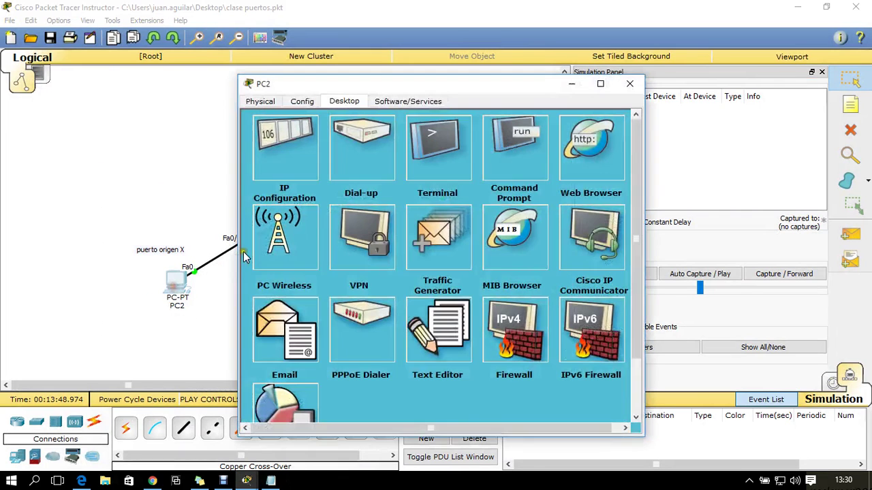
{"action": "left_click", "coordinate": [516, 158]}
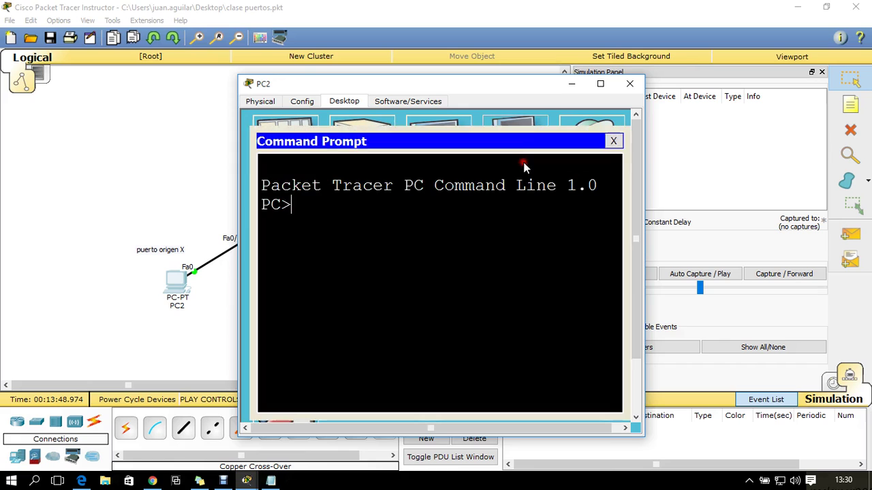
{"action": "left_click_drag", "start_coordinate": [549, 87], "coordinate": [307, 74]}
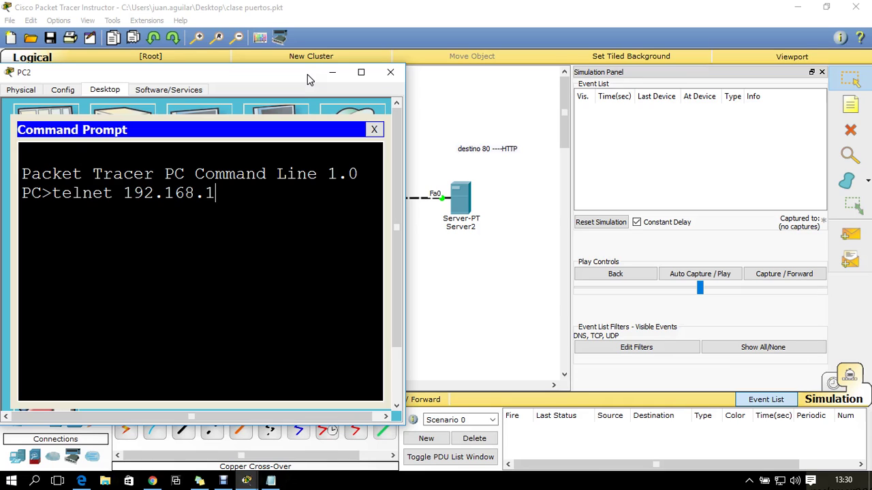
Run telnet 192.168.1.1 from PC2's command prompt
{"action": "type", "text": "1"}
{"action": "key", "text": "BackSpace"}
{"action": "type", "text": ".1"}
{"action": "key", "text": "Return"}
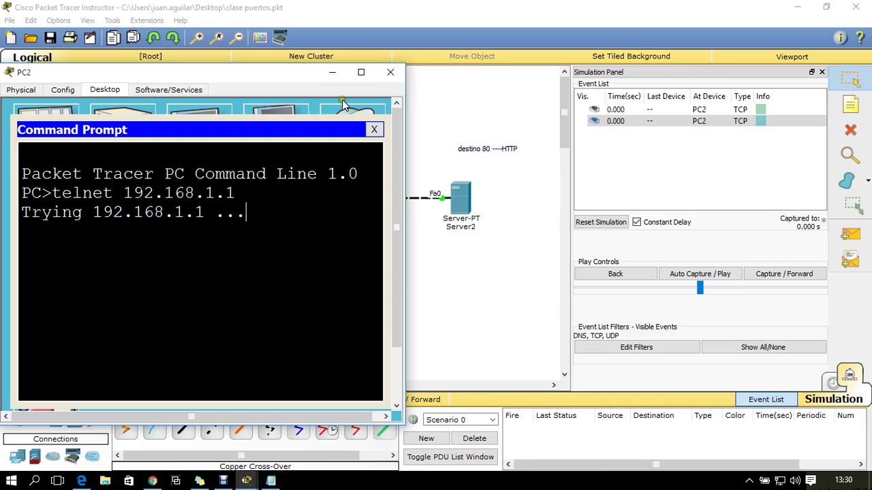
Inspect PC2's outgoing telnet packet, a TCP SYN from port 1026 to port 23
{"action": "left_click", "coordinate": [331, 73]}
{"action": "left_click", "coordinate": [182, 291]}
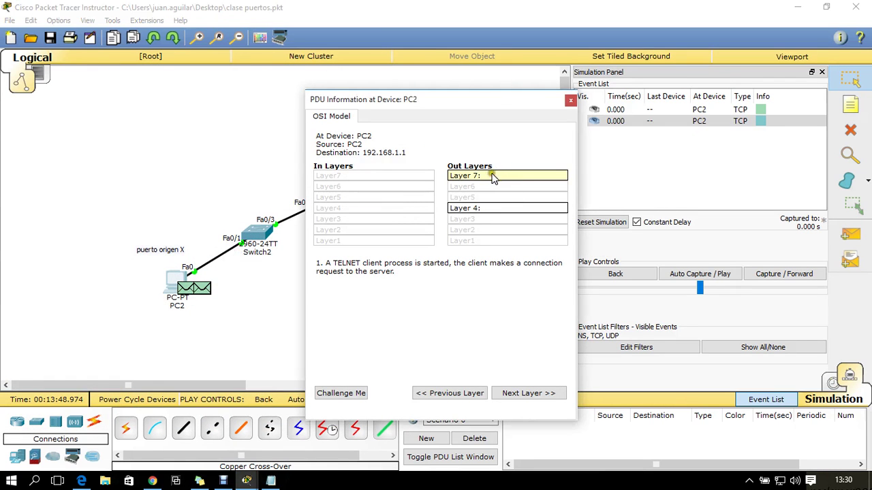
{"action": "left_click", "coordinate": [477, 209]}
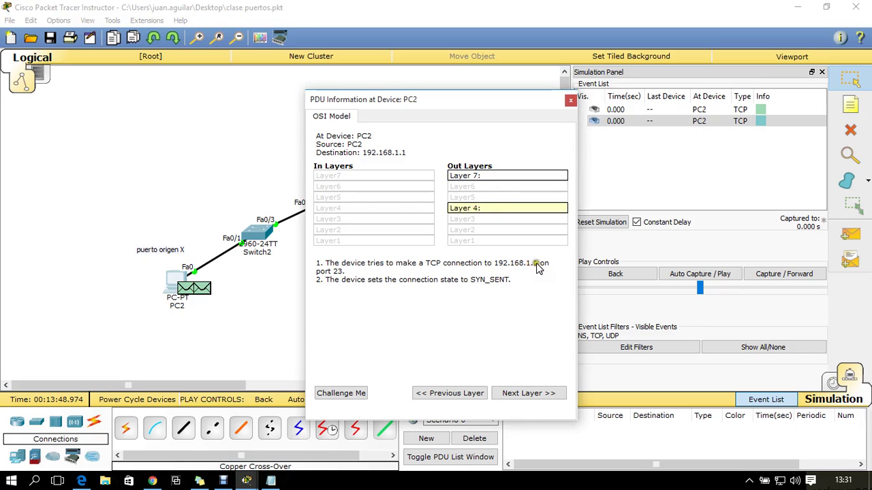
{"action": "left_click", "coordinate": [571, 100]}
{"action": "left_click", "coordinate": [210, 289]}
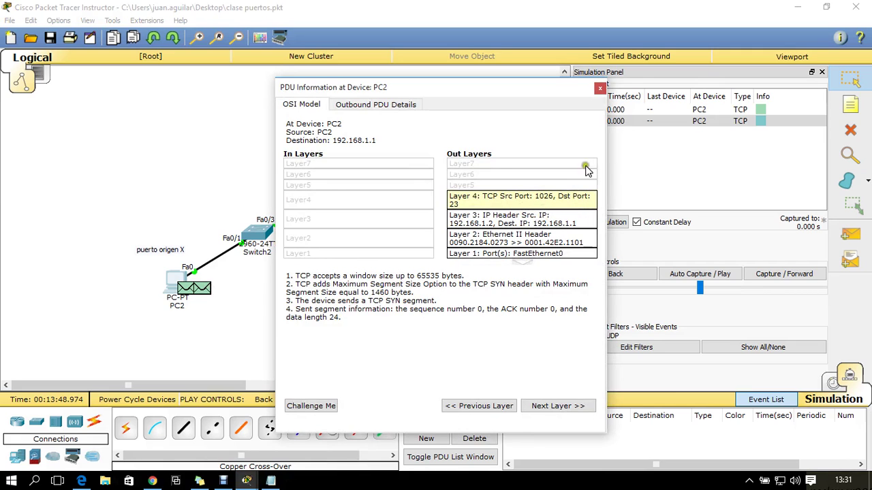
{"action": "left_click", "coordinate": [601, 89]}
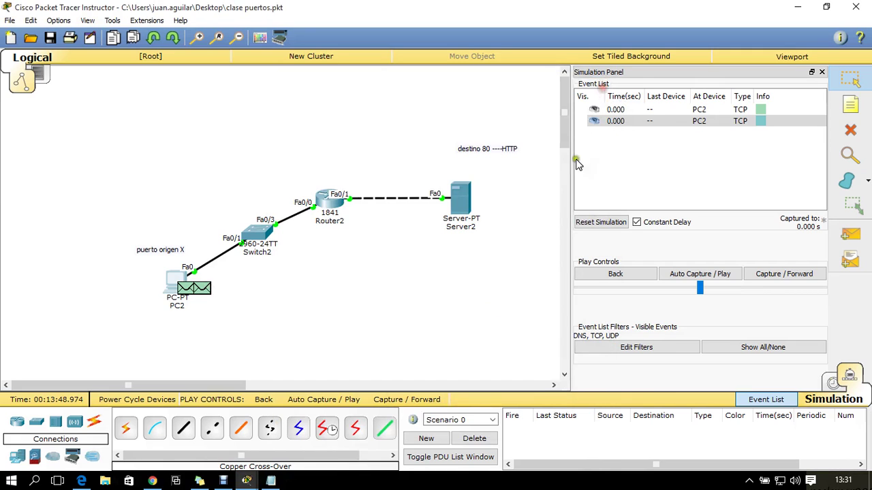
Forward the SYN to Switch2, check its Layer 1 and 2 details, and pass it to Router2
{"action": "left_click", "coordinate": [746, 273]}
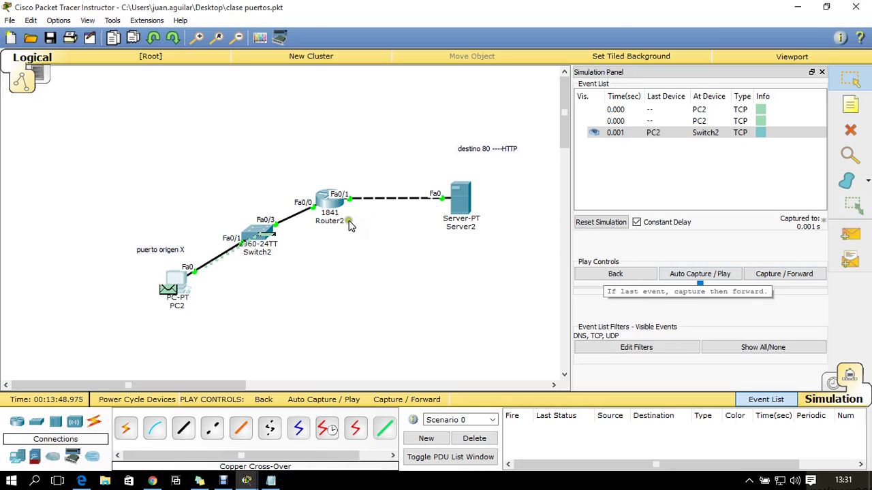
{"action": "left_click", "coordinate": [266, 237]}
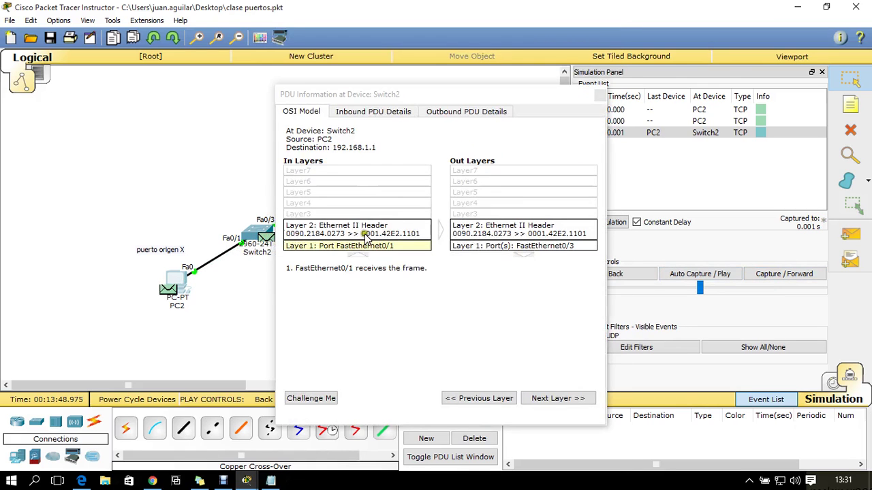
{"action": "left_click", "coordinate": [489, 240]}
{"action": "left_click", "coordinate": [347, 234]}
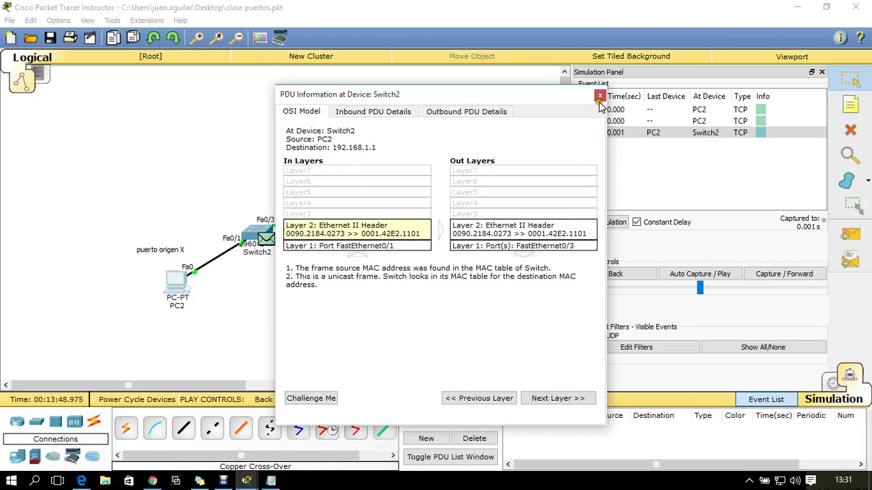
{"action": "left_click", "coordinate": [600, 95]}
{"action": "left_click", "coordinate": [760, 275]}
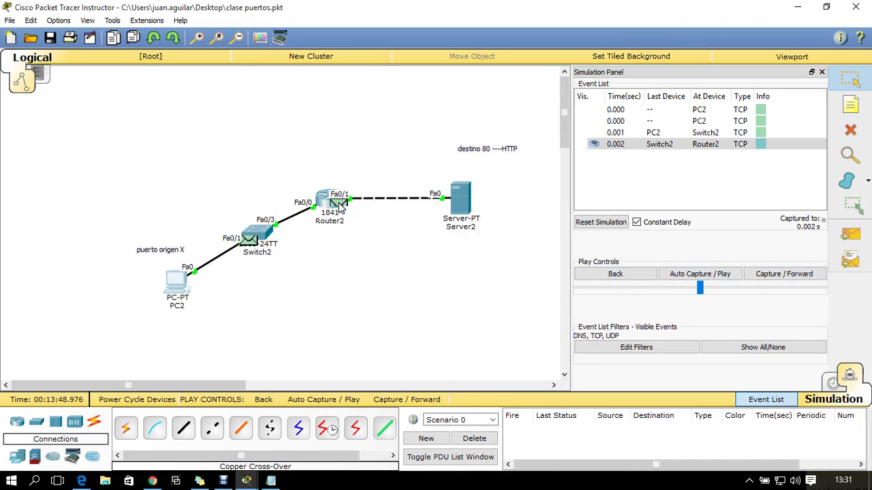
Review Router2's incoming Layer 4 TCP details and forward the reply back via Switch2 to PC2
{"action": "left_click", "coordinate": [338, 203]}
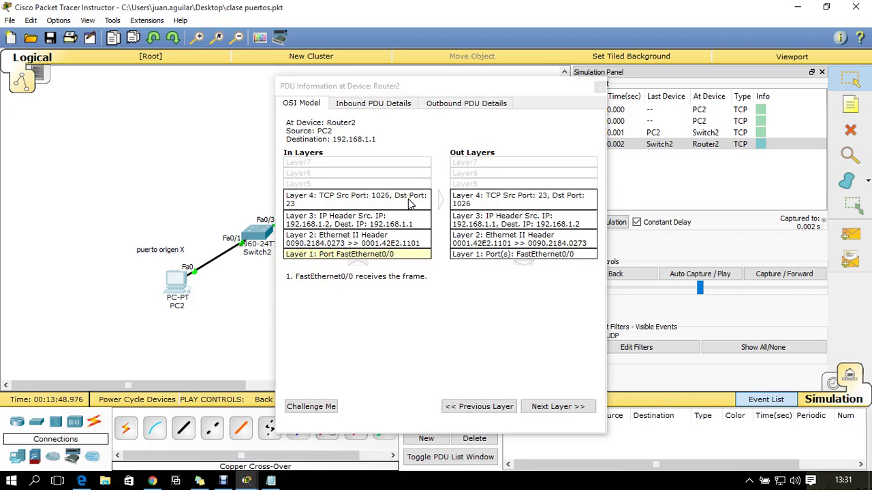
{"action": "left_click", "coordinate": [409, 203]}
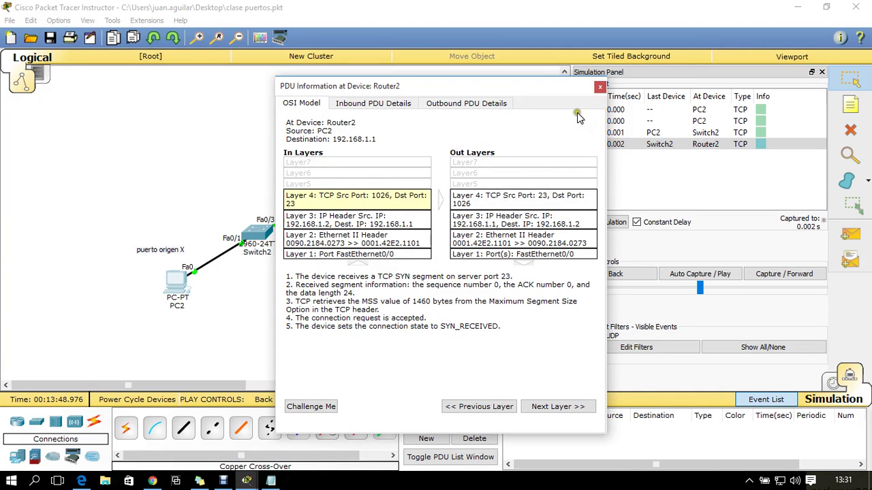
{"action": "left_click", "coordinate": [598, 88]}
{"action": "left_click", "coordinate": [770, 275]}
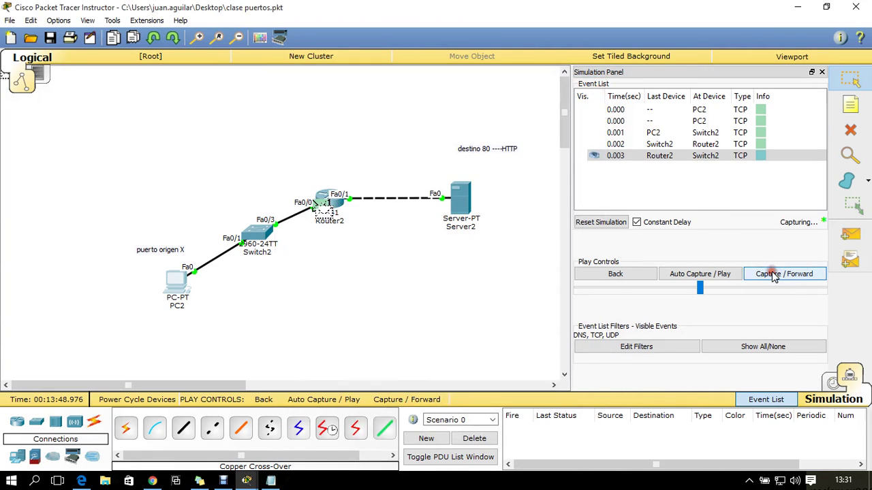
{"action": "left_click", "coordinate": [773, 275]}
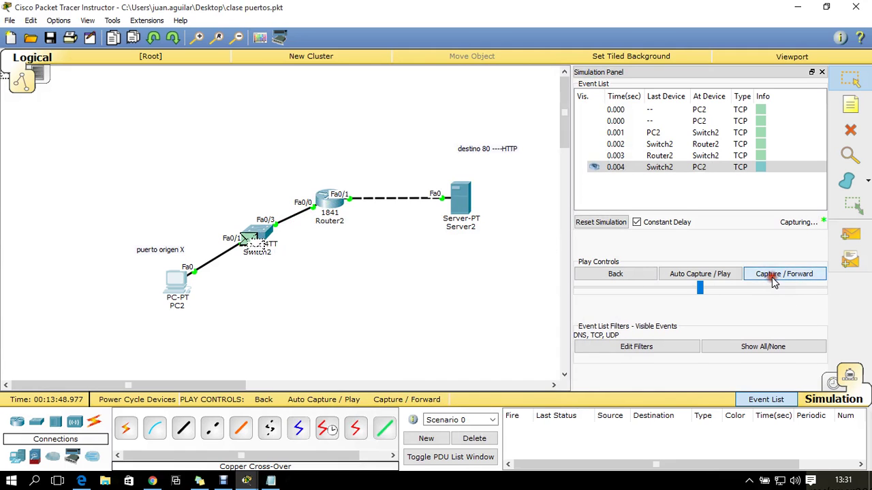
Inspect PC2's Layer 3 and 4 details including the ACK, then reopen its telnet prompt showing Open
{"action": "left_click", "coordinate": [188, 286]}
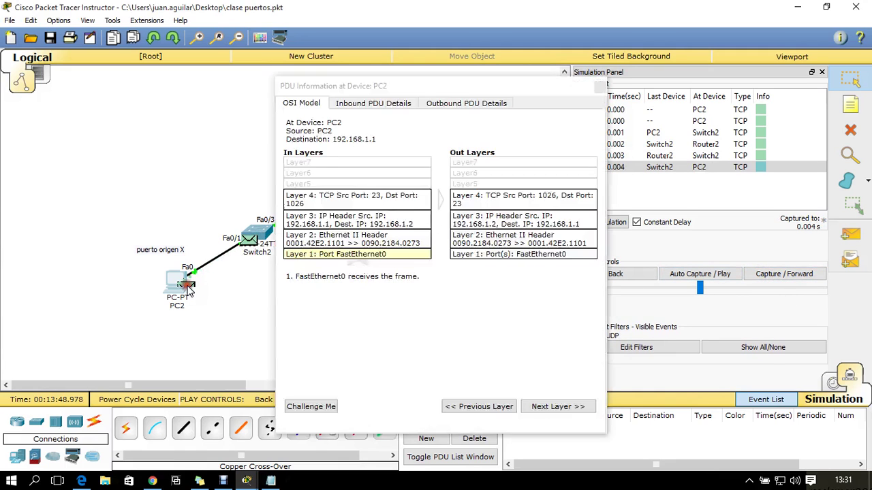
{"action": "left_click", "coordinate": [385, 199]}
{"action": "left_click", "coordinate": [512, 194]}
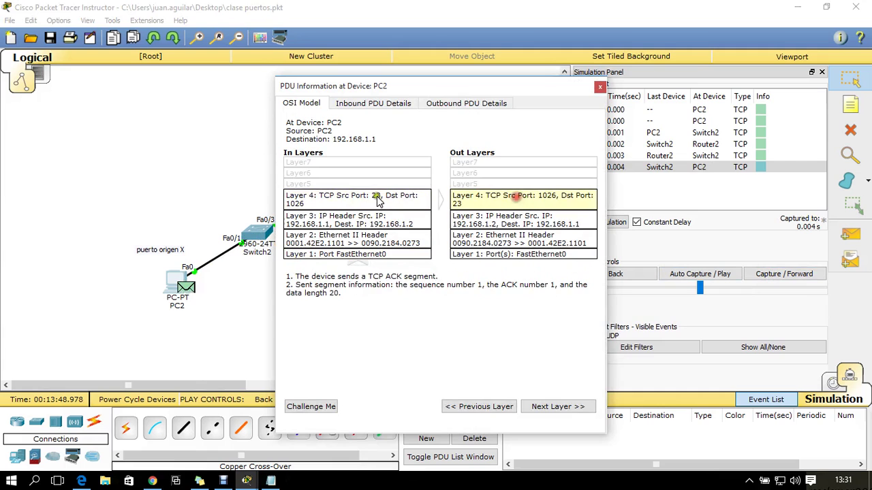
{"action": "left_click", "coordinate": [365, 214]}
{"action": "left_click", "coordinate": [469, 198]}
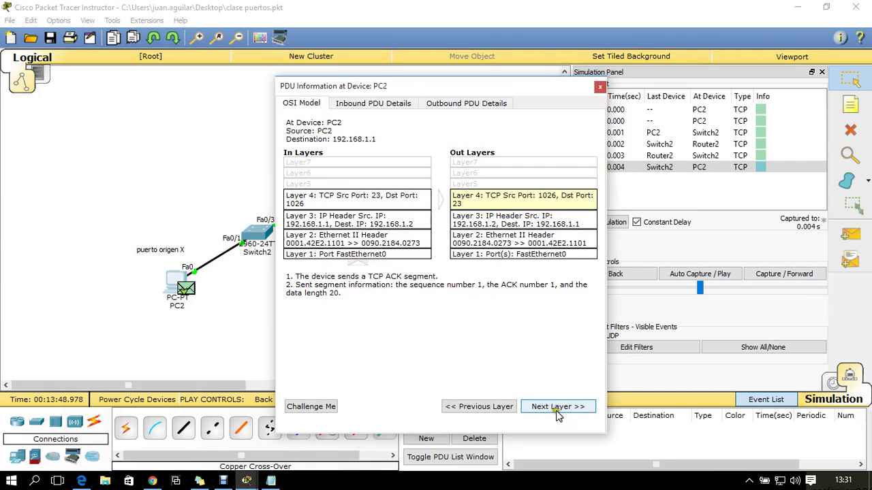
{"action": "left_click", "coordinate": [599, 87]}
{"action": "left_click", "coordinate": [171, 276]}
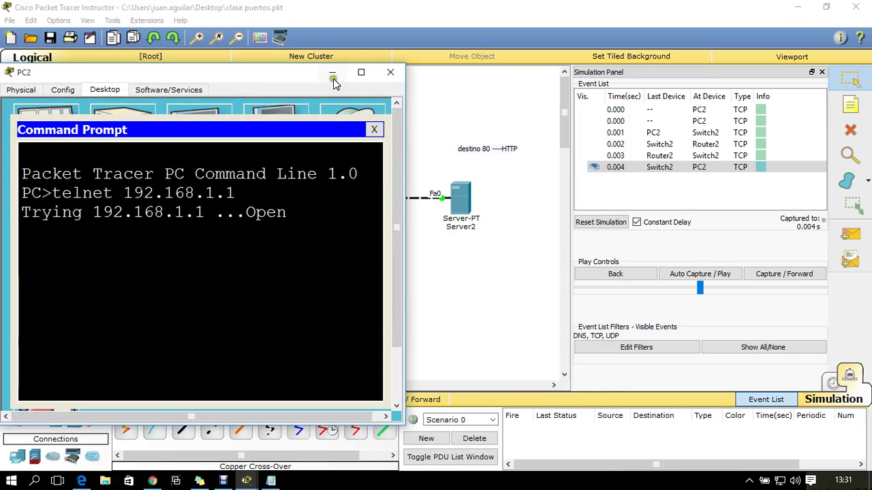
Step the simulation until Router2's password prompt reaches PC2, then submit the login password
{"action": "left_click", "coordinate": [333, 77]}
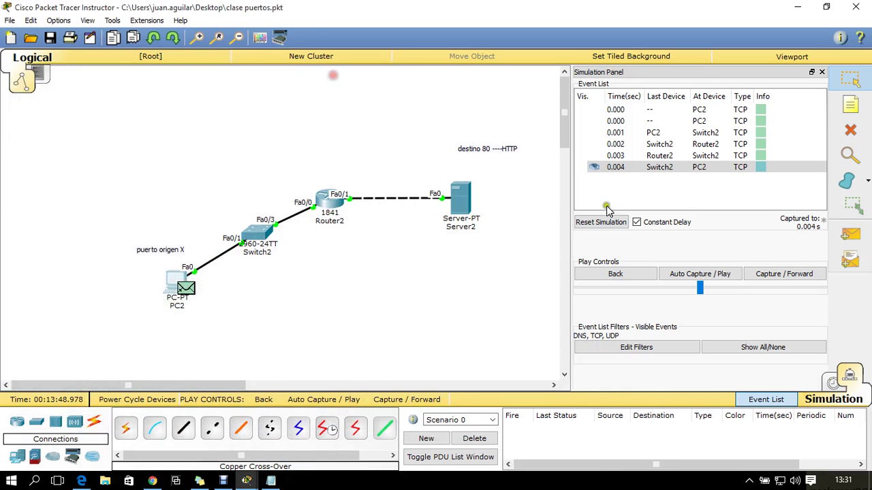
{"action": "left_click", "coordinate": [758, 274]}
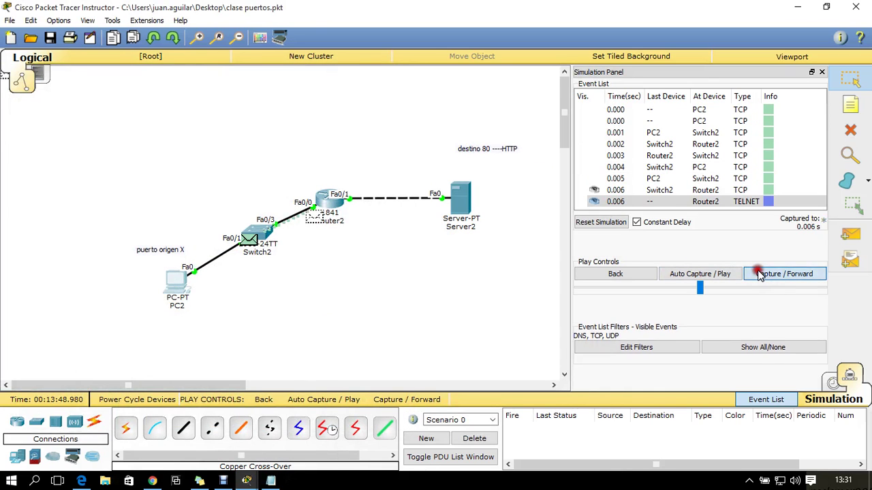
{"action": "left_click", "coordinate": [758, 274]}
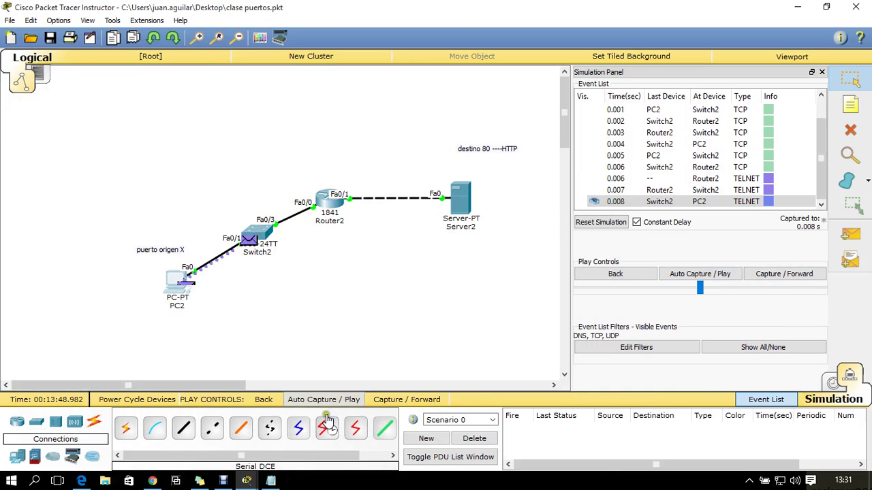
{"action": "left_click", "coordinate": [174, 284]}
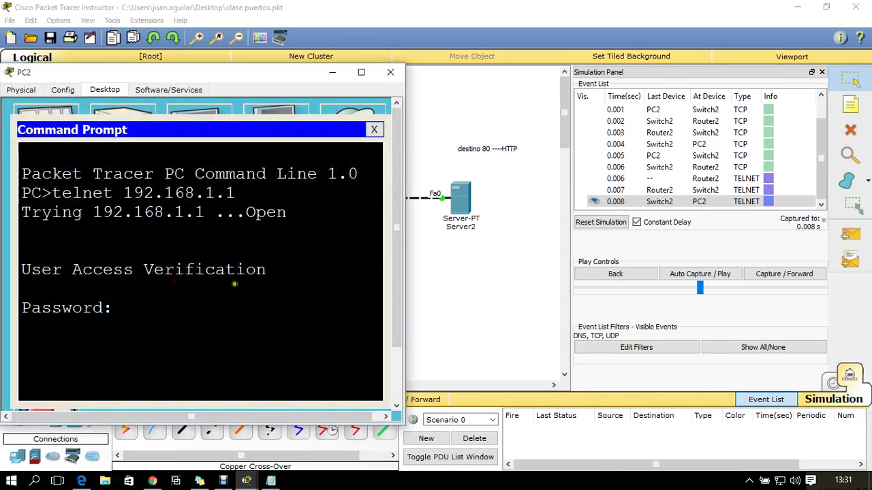
{"action": "left_click", "coordinate": [146, 307]}
{"action": "key", "text": "Return"}
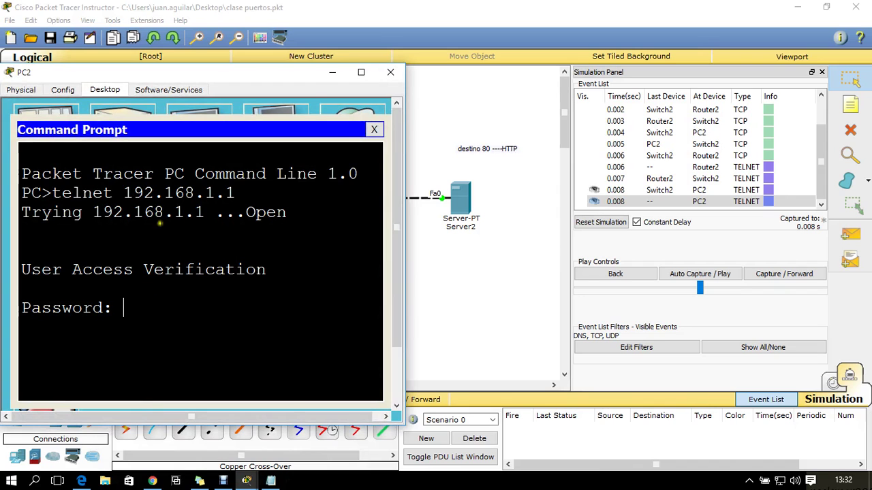
Forward the password packet to Router2 and the reply back to PC2, then check PC2's prompt
{"action": "left_click", "coordinate": [333, 72]}
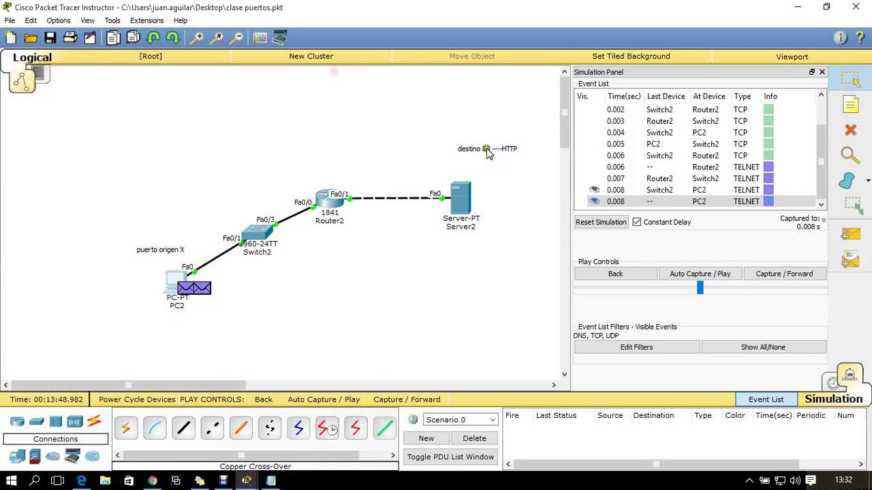
{"action": "left_click", "coordinate": [778, 276]}
{"action": "left_click", "coordinate": [780, 276]}
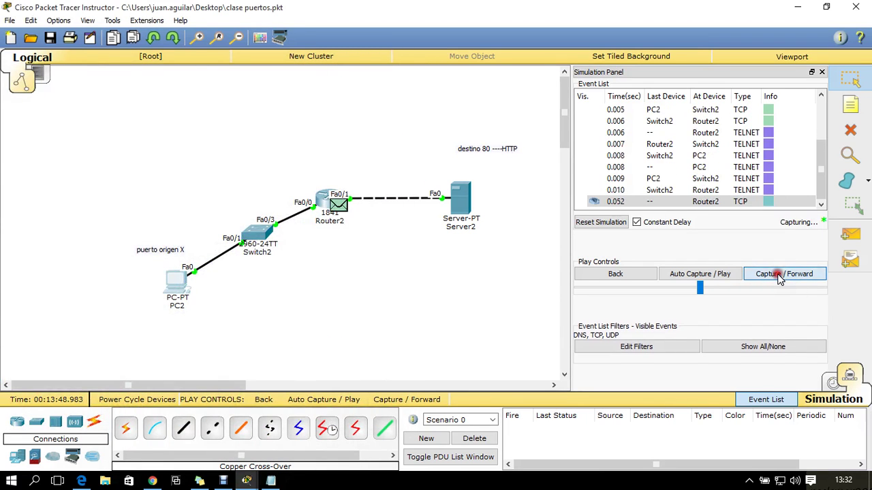
{"action": "left_click", "coordinate": [780, 275]}
{"action": "left_click", "coordinate": [780, 276]}
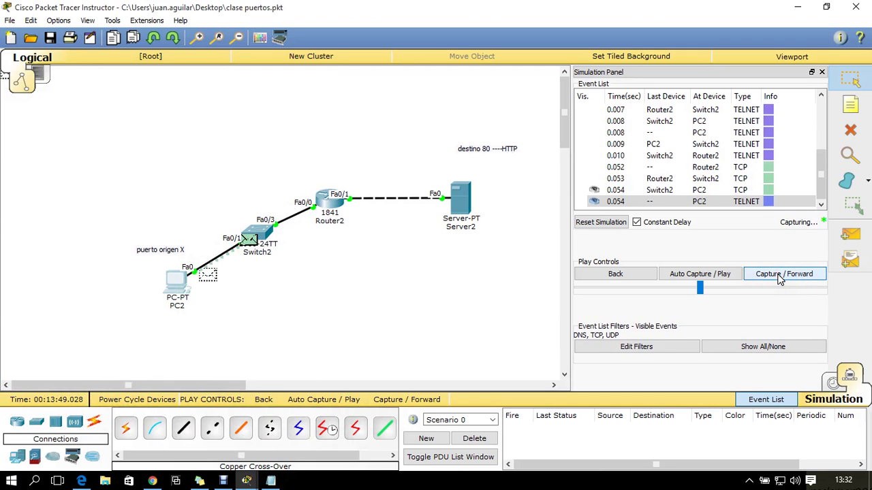
{"action": "left_click", "coordinate": [247, 481]}
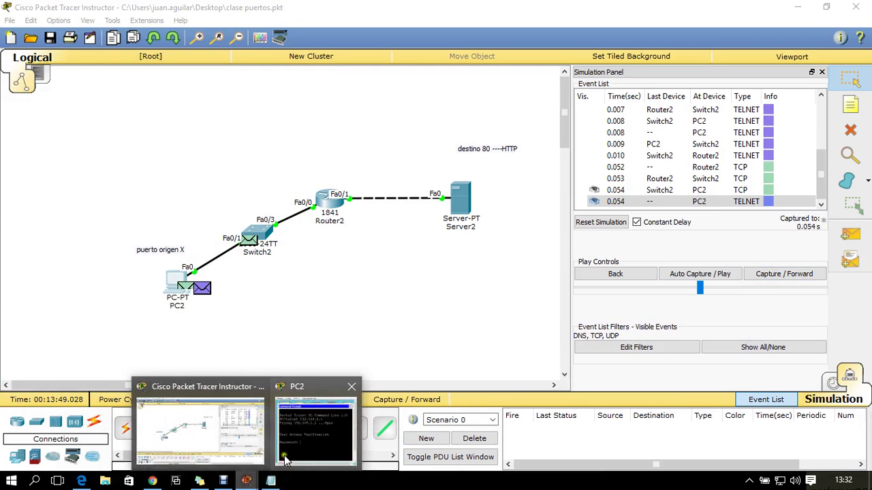
{"action": "left_click", "coordinate": [285, 459]}
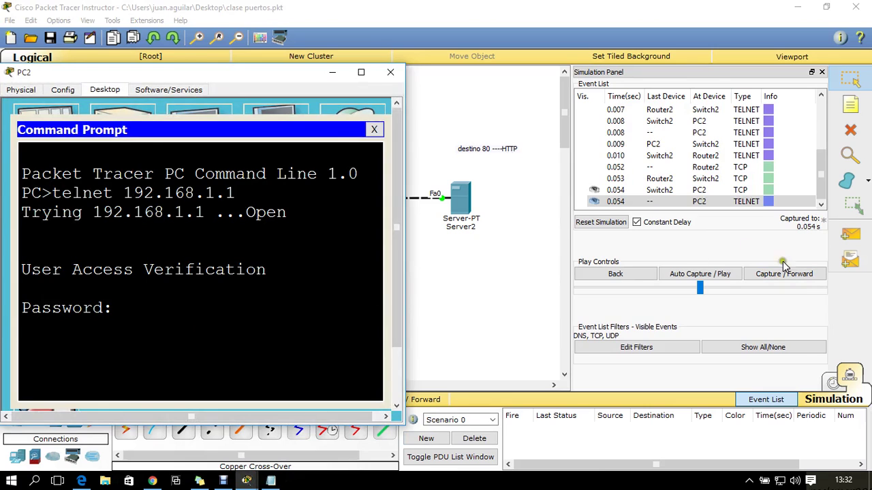
Advance the simulation two more events and resend the login password from PC2
{"action": "left_click", "coordinate": [783, 272]}
{"action": "left_click", "coordinate": [785, 273]}
{"action": "left_click", "coordinate": [786, 275]}
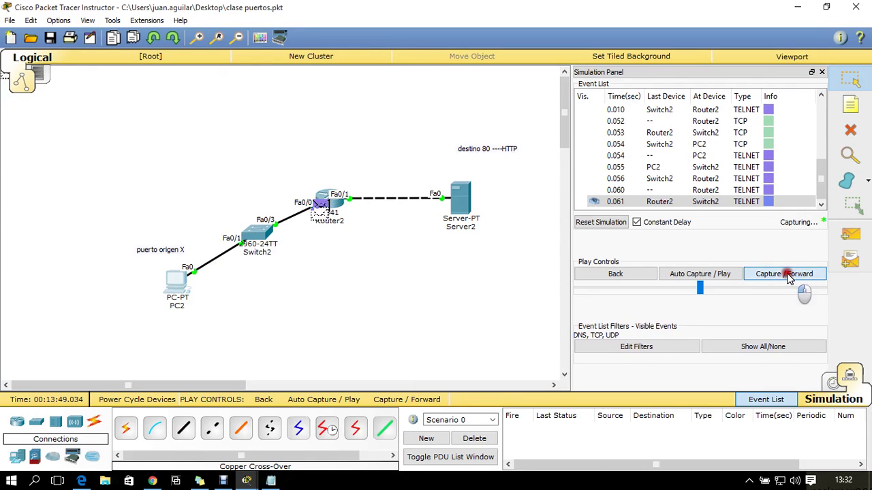
{"action": "left_click", "coordinate": [246, 481]}
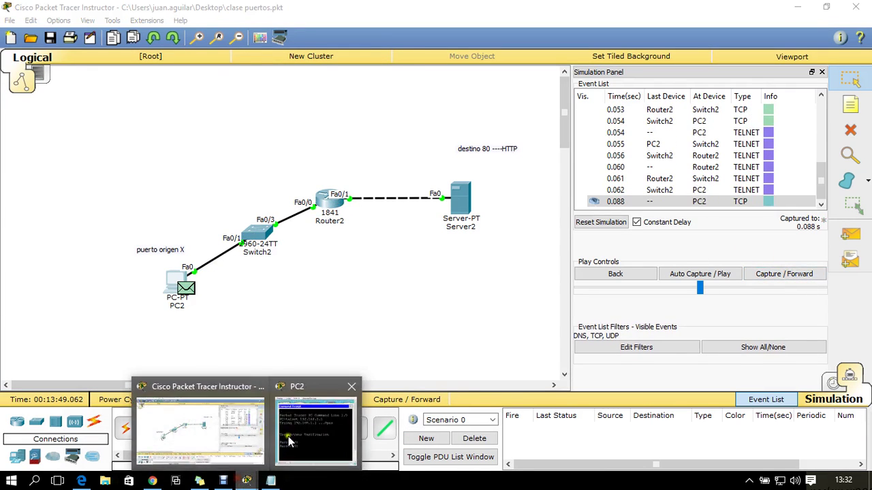
{"action": "left_click", "coordinate": [289, 442]}
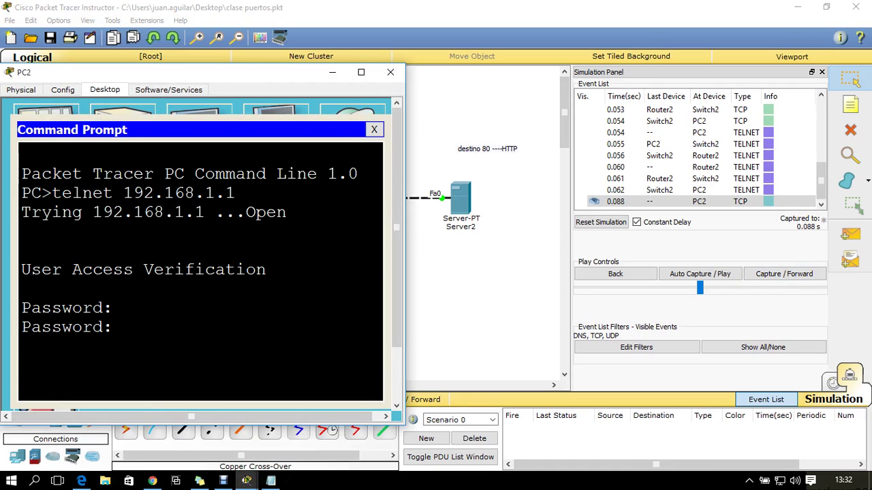
{"action": "key", "text": "Return"}
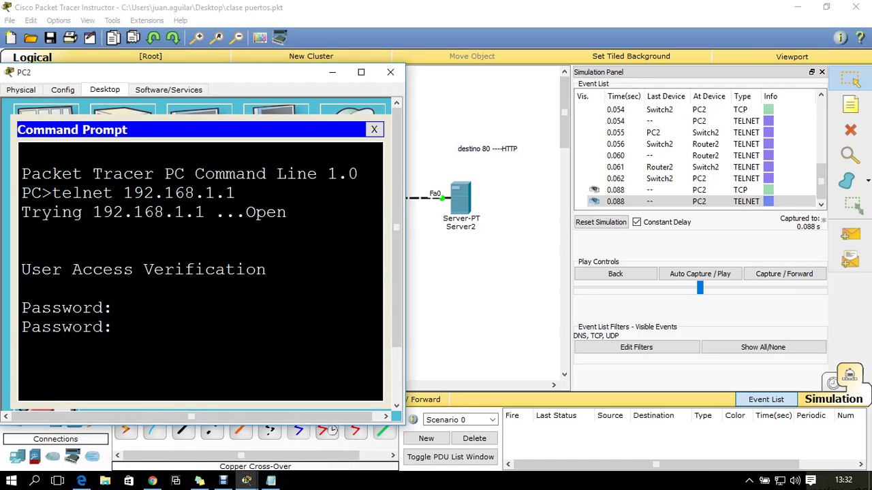
Step the telnet packets through to Router2, check PC2's session, and return to Realtime mode
{"action": "left_click", "coordinate": [331, 71]}
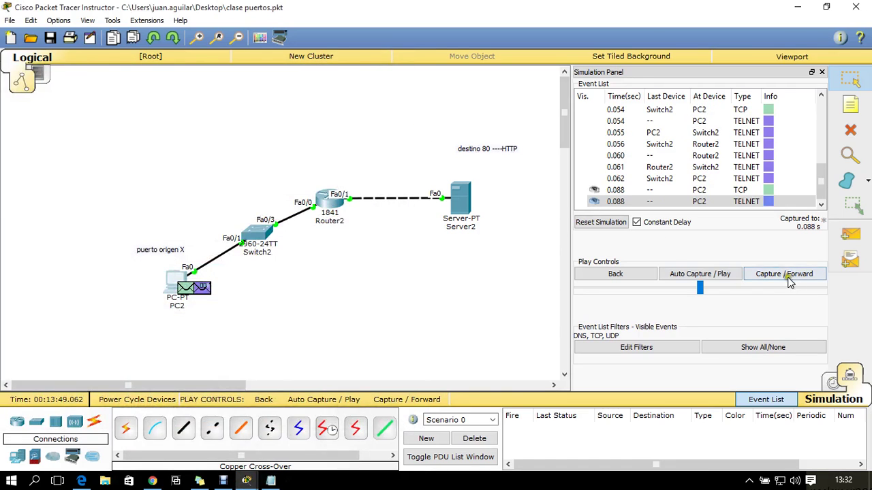
{"action": "left_click", "coordinate": [801, 279]}
{"action": "left_click", "coordinate": [801, 280]}
{"action": "left_click", "coordinate": [801, 279]}
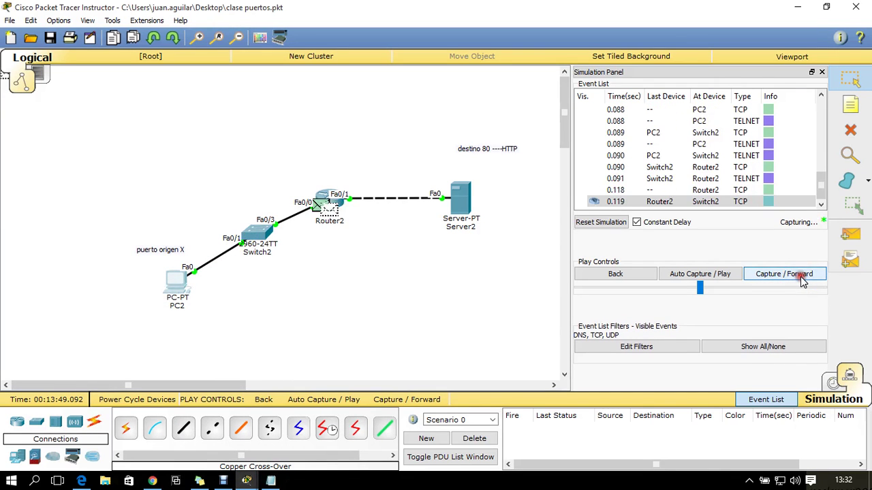
{"action": "left_click", "coordinate": [801, 280]}
{"action": "left_click", "coordinate": [801, 278]}
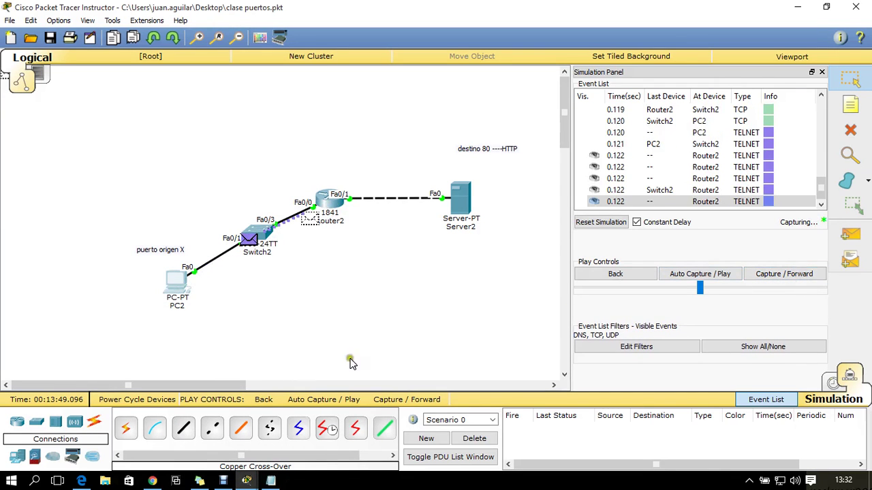
{"action": "left_click", "coordinate": [175, 290]}
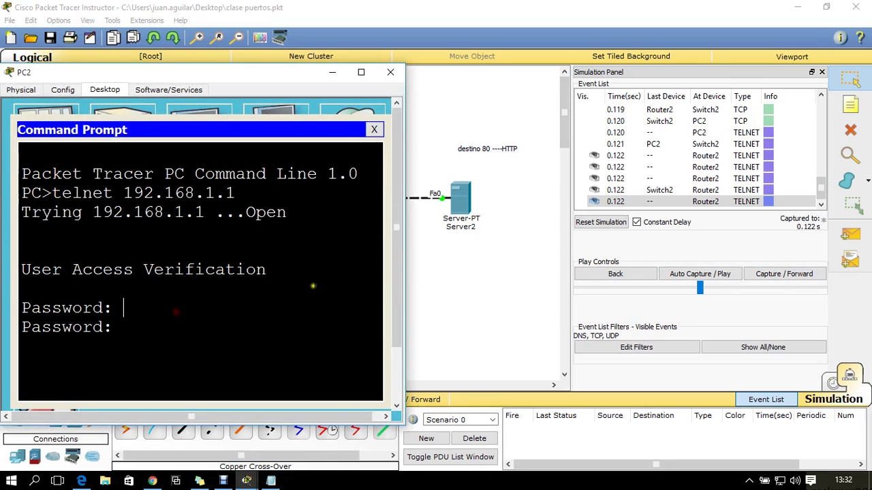
{"action": "left_click", "coordinate": [834, 385]}
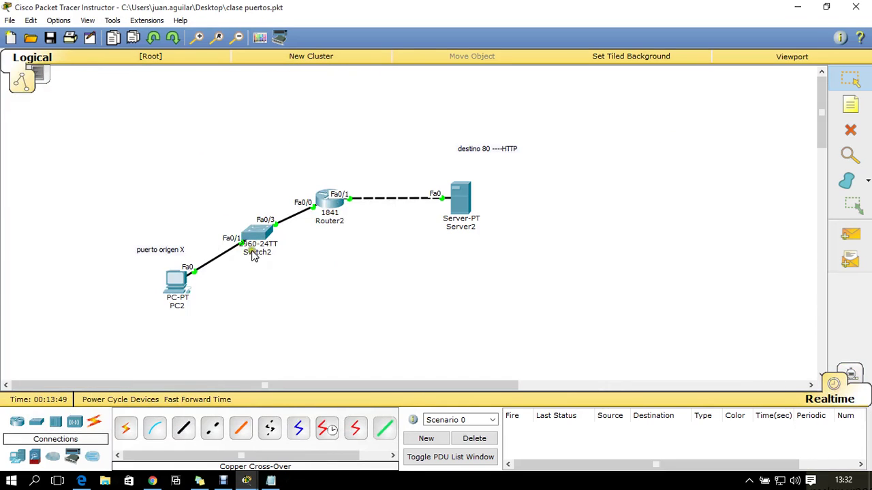
Reopen PC2's telnet session and highlight the Router> prompt
{"action": "left_click", "coordinate": [175, 281]}
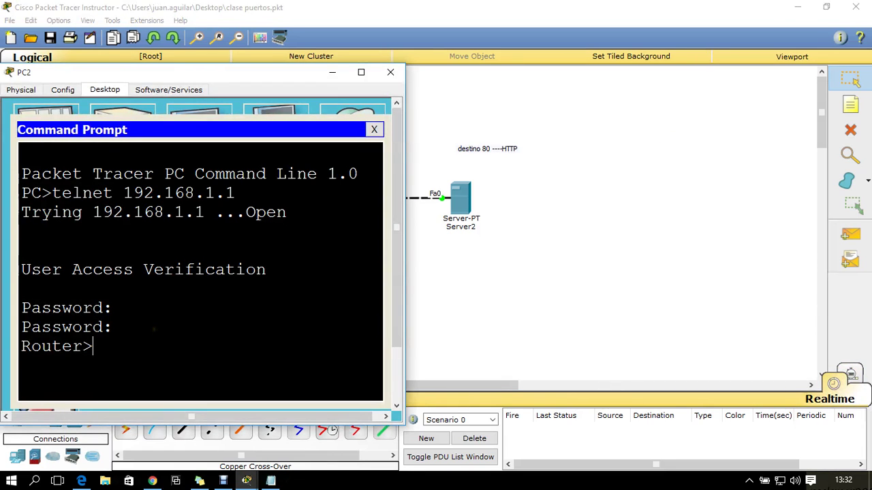
{"action": "left_click_drag", "start_coordinate": [124, 343], "coordinate": [33, 354]}
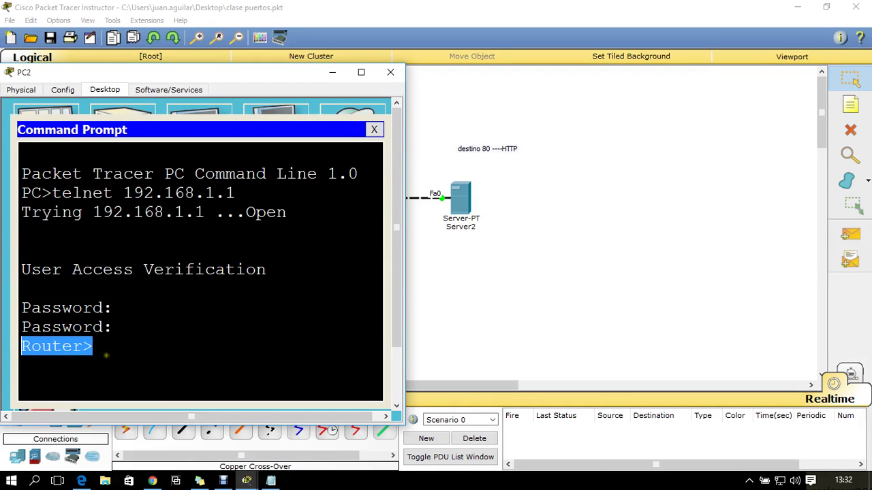
{"action": "left_click", "coordinate": [107, 354]}
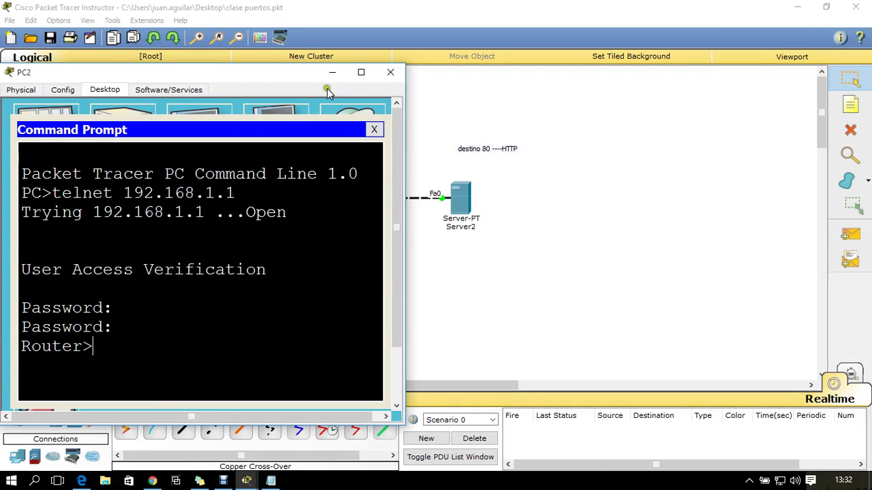
{"action": "left_click_drag", "start_coordinate": [113, 342], "coordinate": [37, 356]}
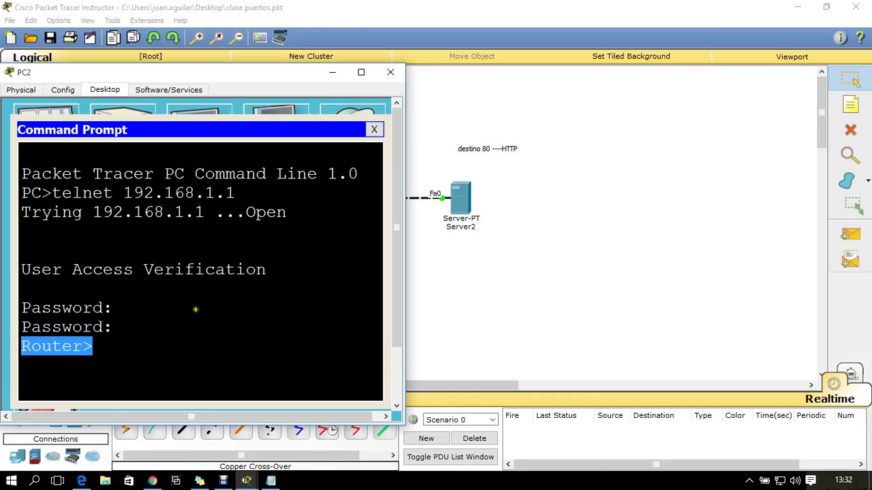
{"action": "left_click", "coordinate": [103, 351]}
{"action": "left_click", "coordinate": [148, 346]}
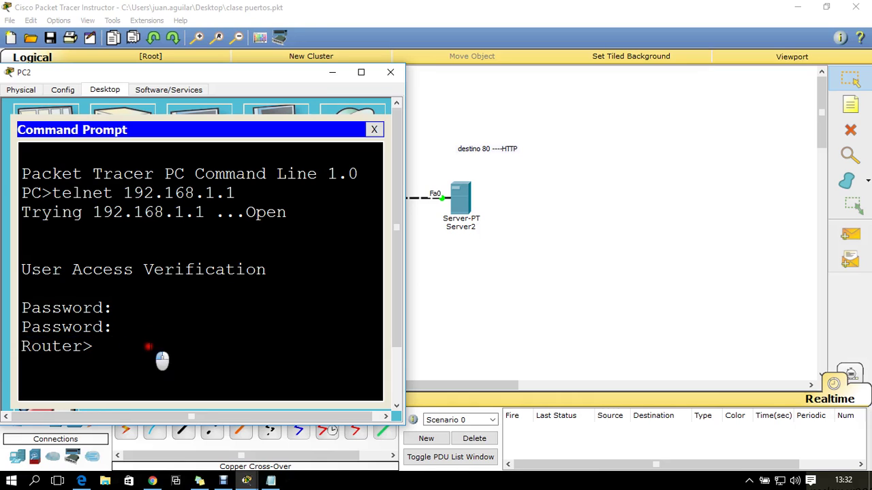
Enter privileged mode with enable, then global configuration mode with conf ter
{"action": "type", "text": "ena"}
{"action": "key", "text": "Return"}
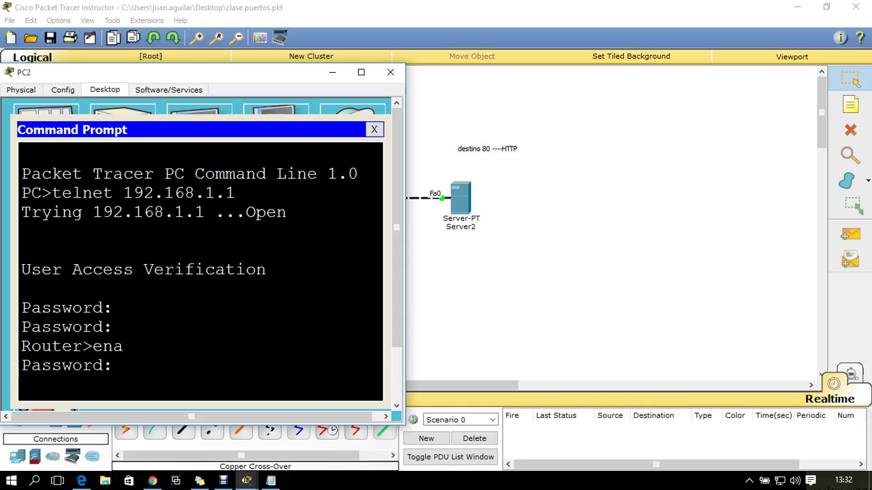
{"action": "key", "text": "Return"}
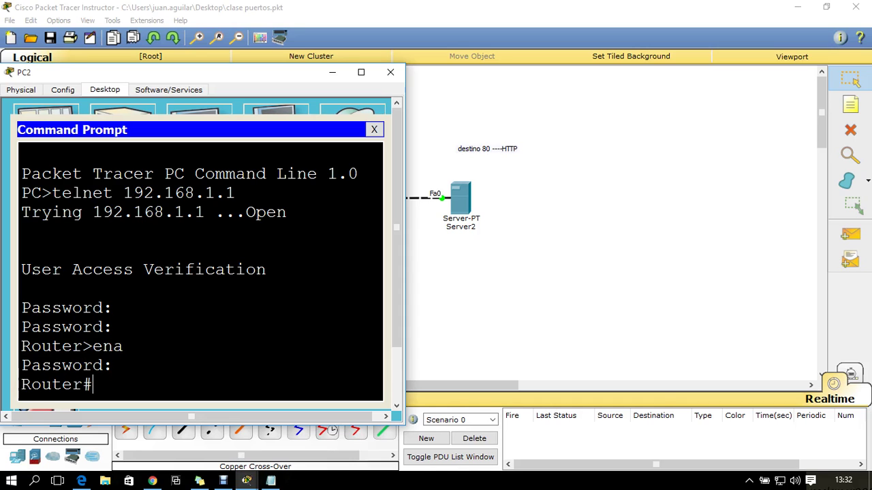
{"action": "type", "text": "conf ter"}
{"action": "key", "text": "Return"}
Set the router's hostname to ter1sec02
{"action": "type", "text": "hos"}
{"action": "key", "text": "Tab"}
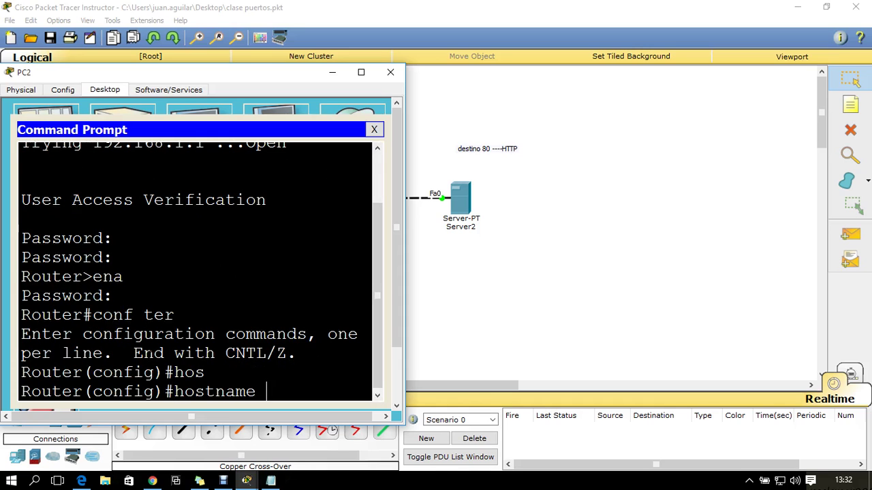
{"action": "type", "text": "ter1"}
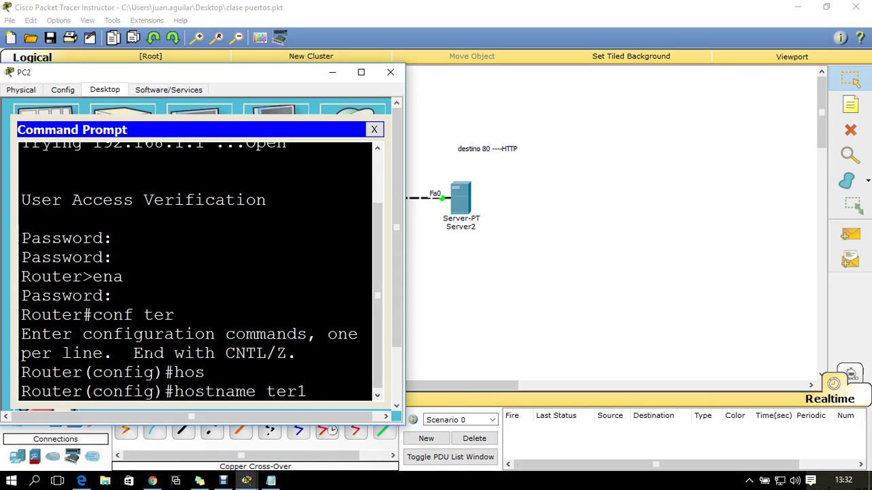
{"action": "type", "text": "s"}
{"action": "type", "text": "ec02"}
{"action": "key", "text": "Return"}
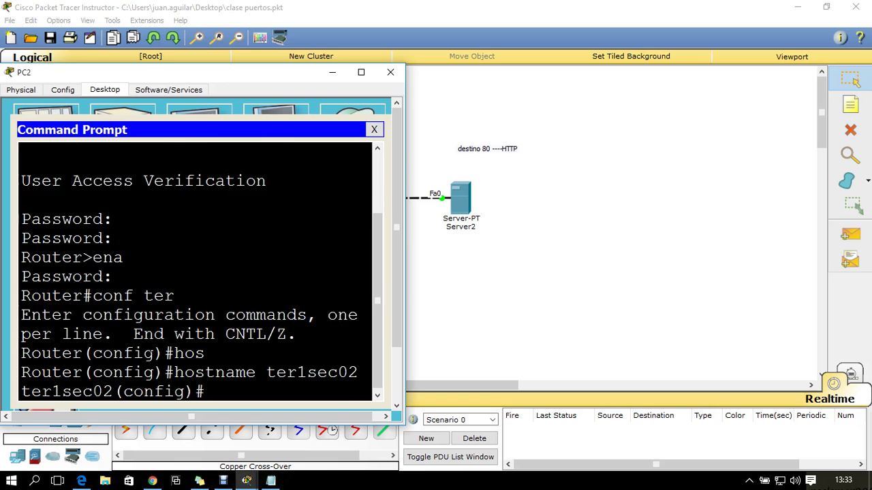
Confirm the ter1sec02# prompt on Router2's own CLI
{"action": "left_click", "coordinate": [391, 72]}
{"action": "left_click", "coordinate": [331, 206]}
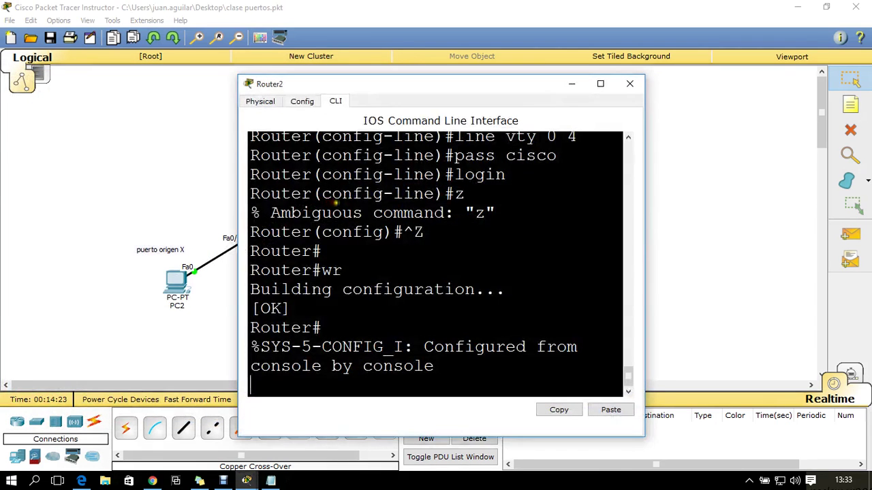
{"action": "left_click", "coordinate": [600, 83]}
{"action": "key", "text": "Return"}
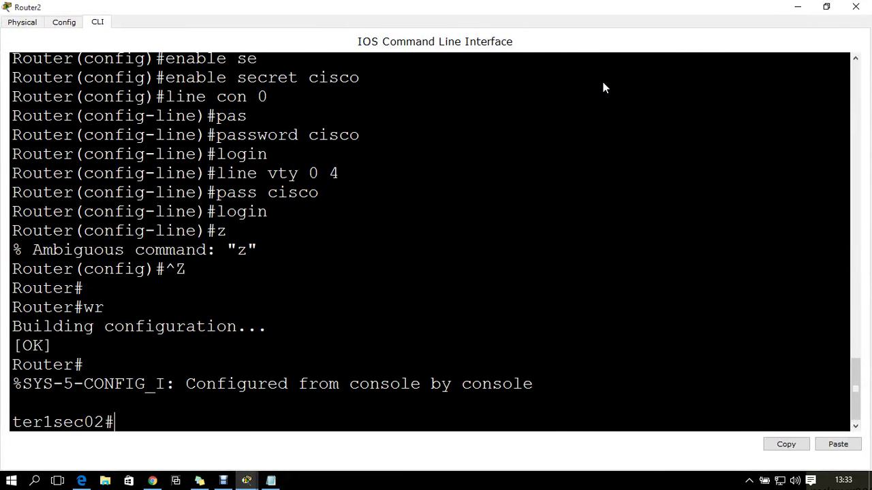
{"action": "left_click_drag", "start_coordinate": [114, 422], "coordinate": [13, 402]}
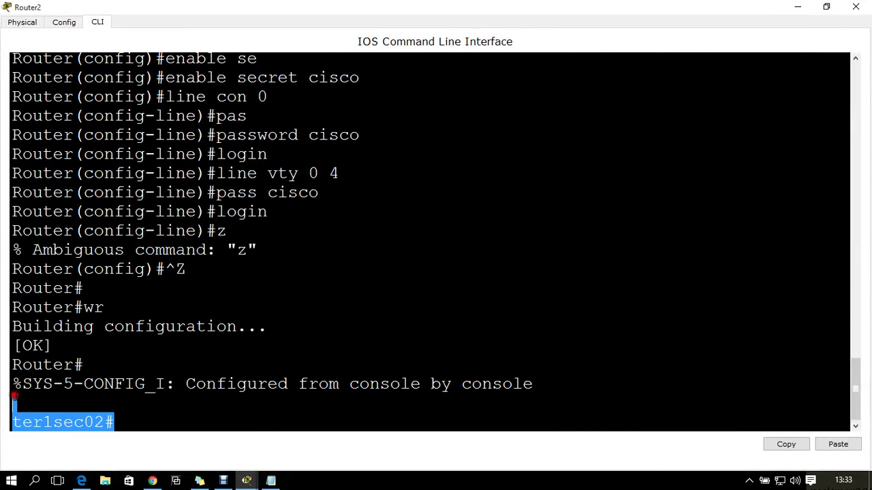
{"action": "left_click", "coordinate": [855, 6]}
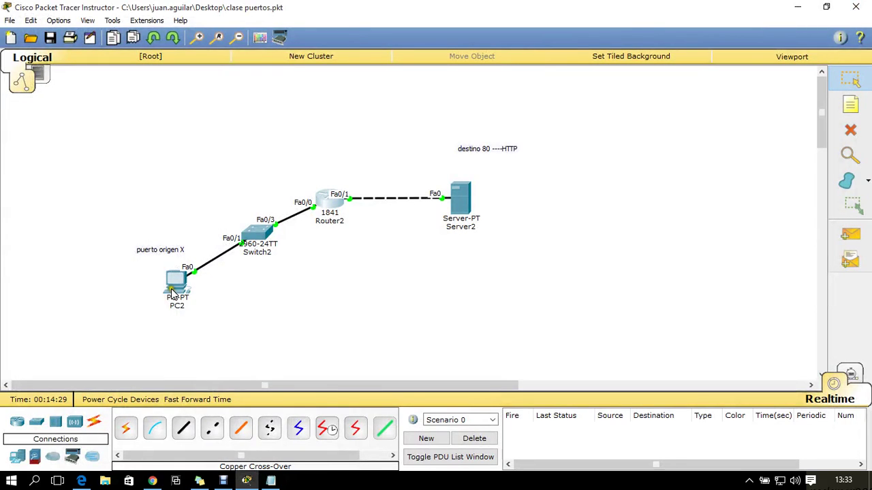
{"action": "left_click", "coordinate": [176, 286]}
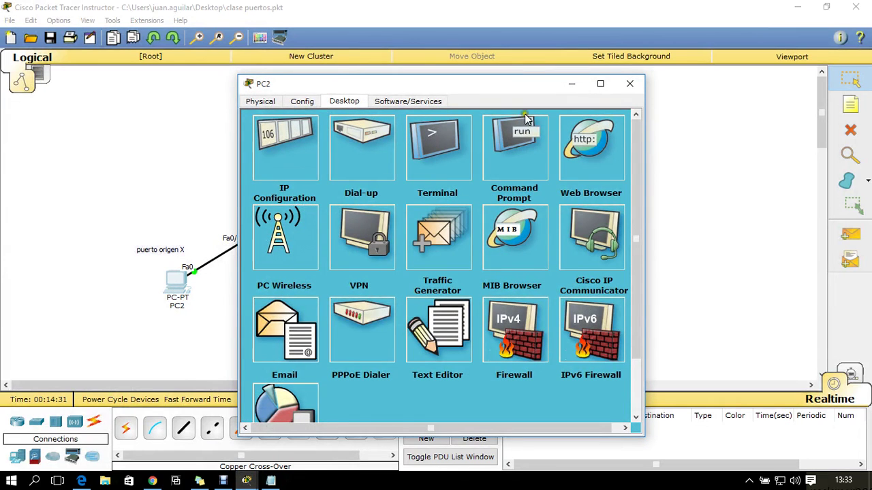
{"action": "left_click", "coordinate": [524, 150]}
{"action": "left_click", "coordinate": [606, 84]}
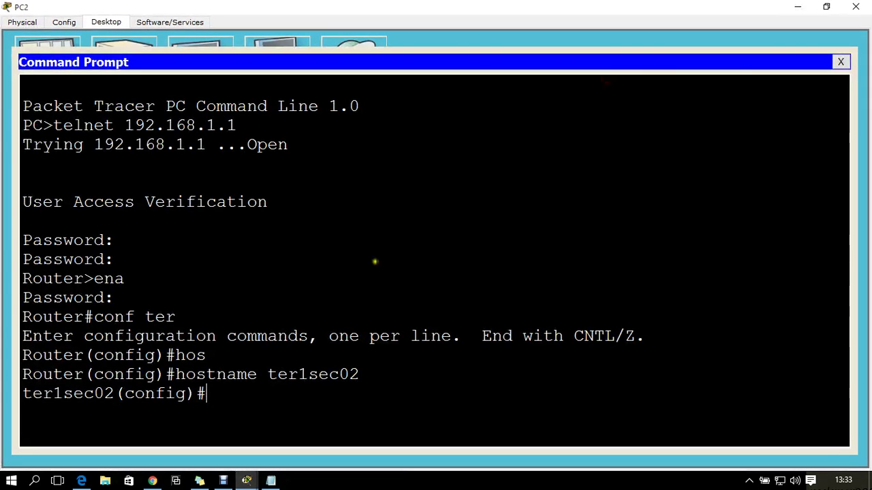
{"action": "left_click_drag", "start_coordinate": [208, 394], "coordinate": [2, 374]}
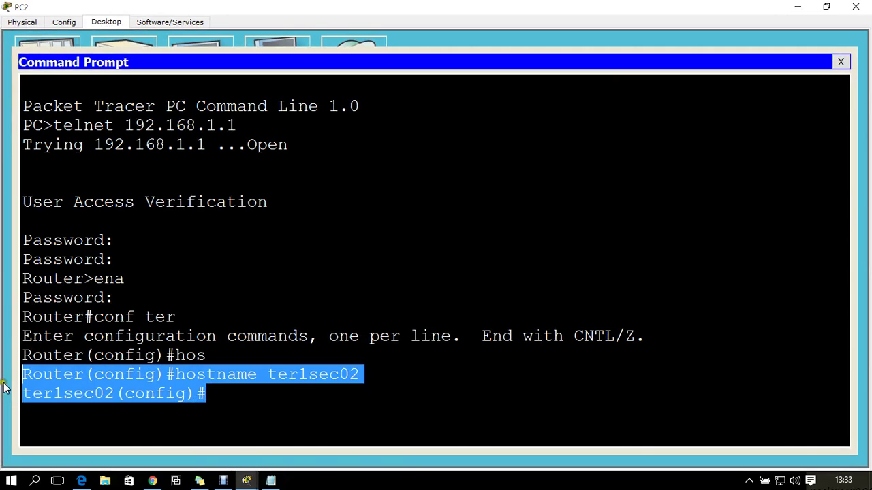
{"action": "left_click", "coordinate": [204, 394]}
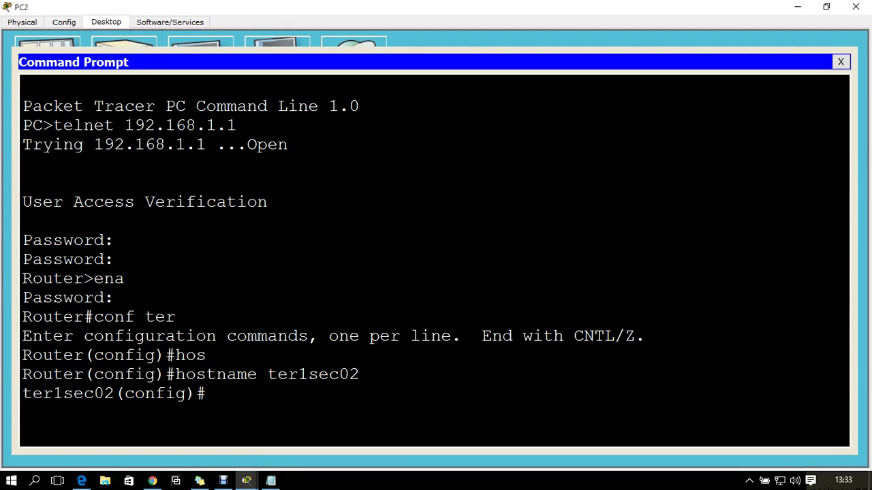
{"action": "left_click", "coordinate": [840, 62]}
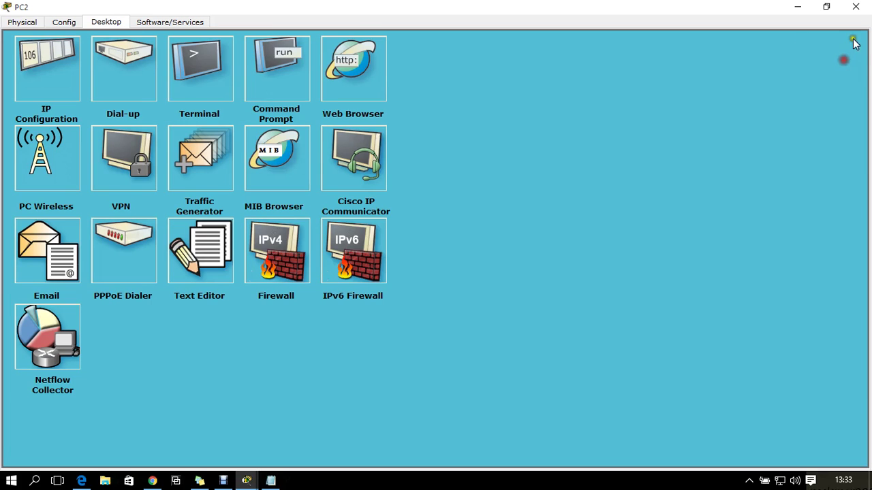
{"action": "left_click", "coordinate": [855, 7]}
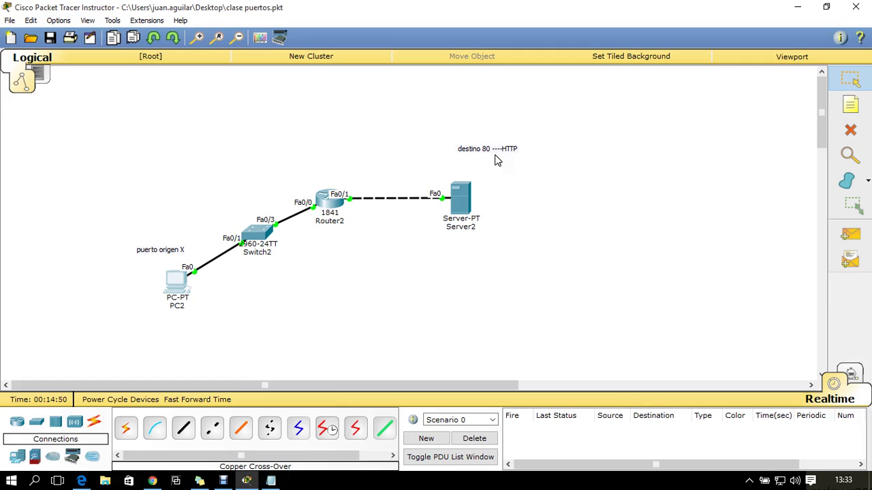
{"action": "left_click", "coordinate": [481, 133]}
{"action": "left_click_drag", "start_coordinate": [108, 177], "coordinate": [205, 347]}
{"action": "left_click_drag", "start_coordinate": [455, 110], "coordinate": [523, 280]}
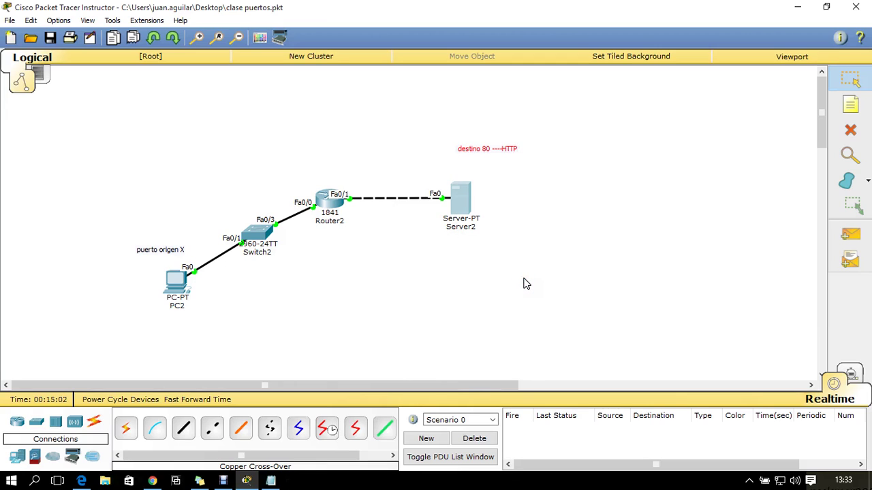